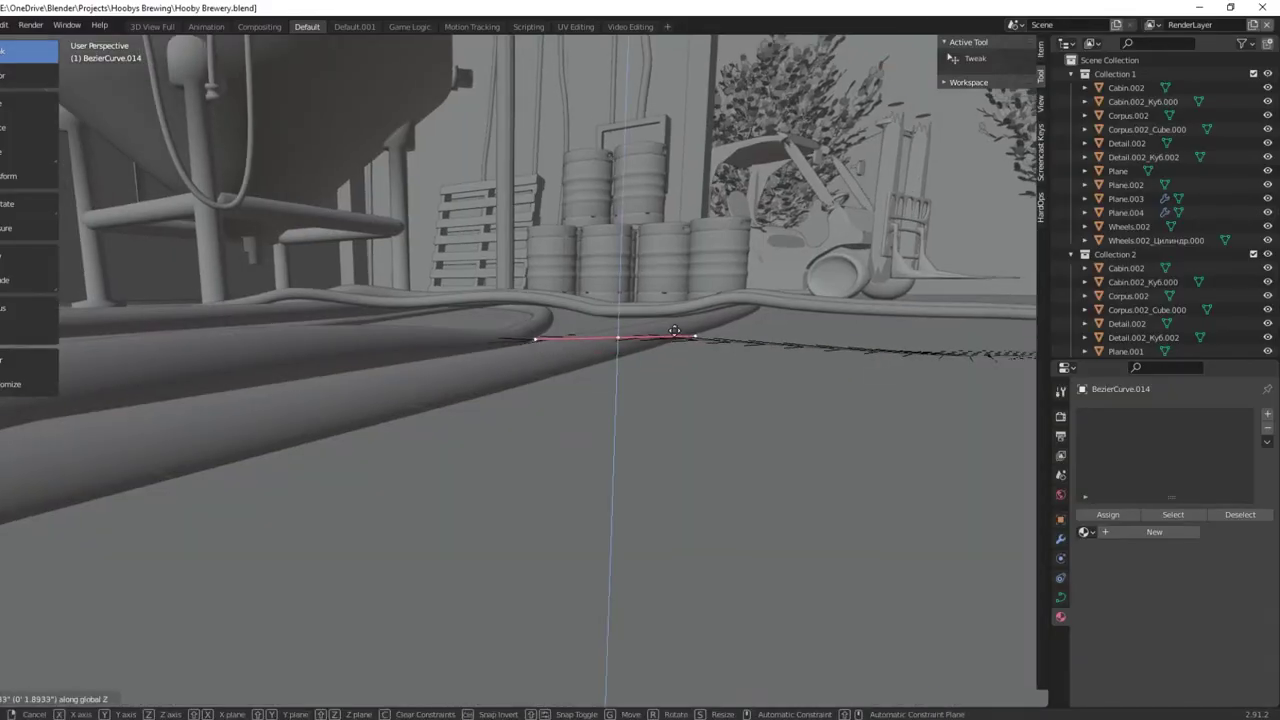
Confirm the brewery curve's new raised position along Z.
{"action": "left_click", "coordinate": [668, 297]}
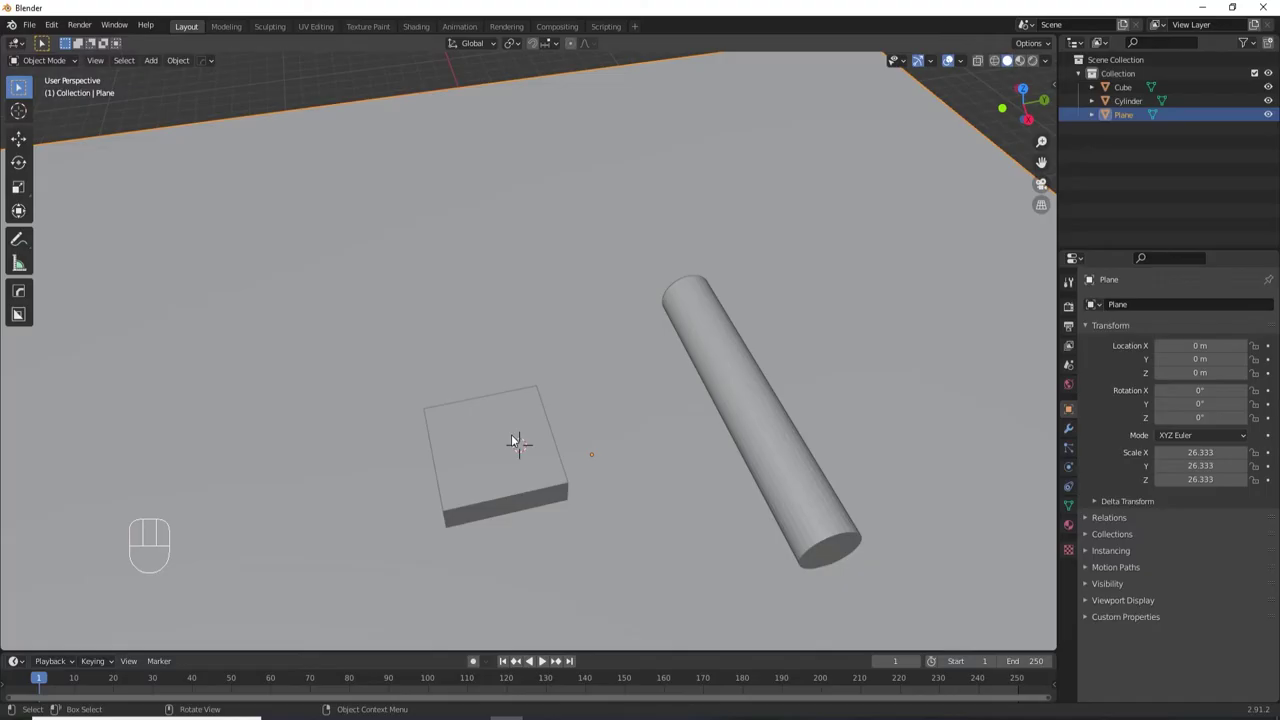
Add a Bezier curve, then in Edit Mode select and delete all its default vertices.
{"action": "key", "text": "shift+a"}
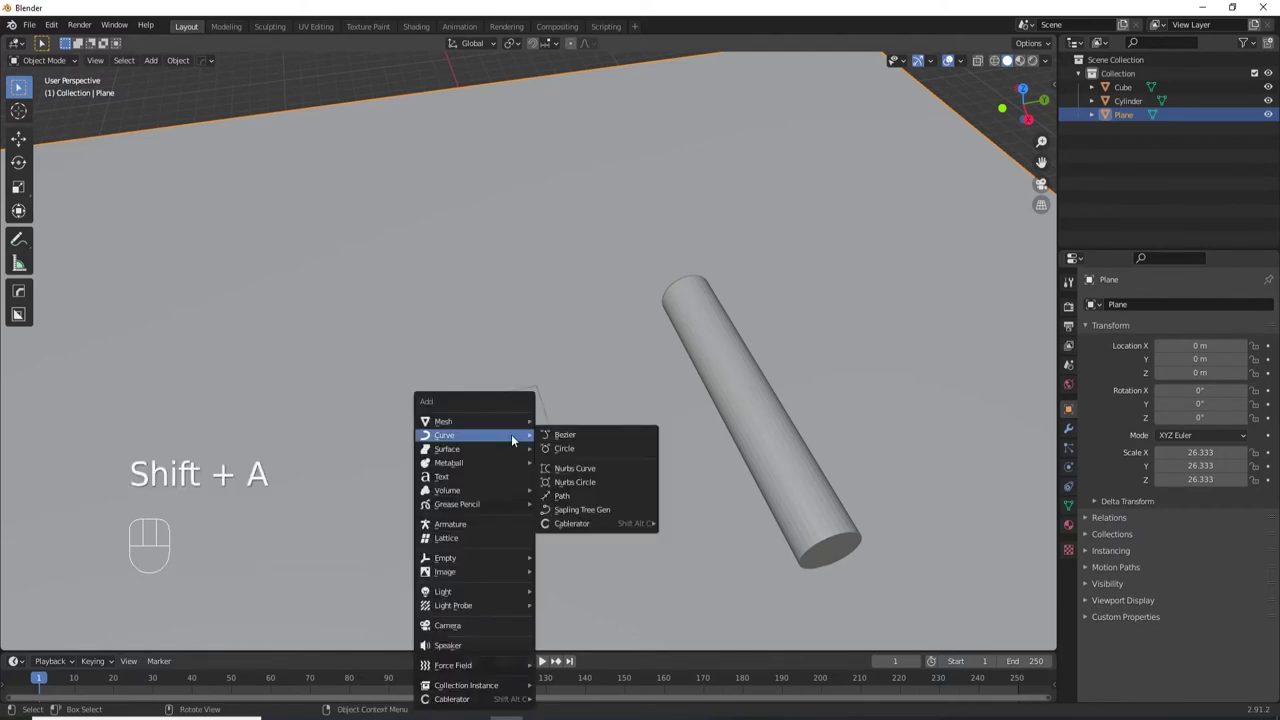
{"action": "left_click", "coordinate": [544, 438]}
{"action": "key", "text": "Tab"}
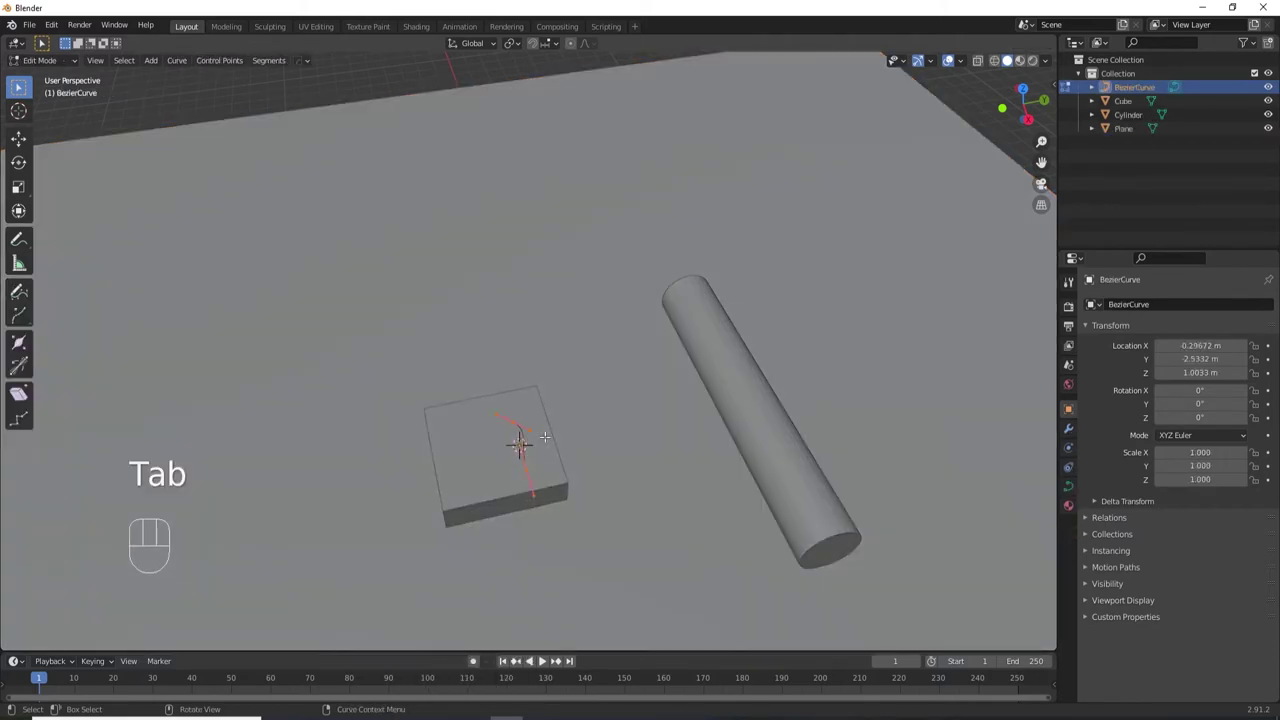
{"action": "key", "text": "a"}
{"action": "key", "text": "x"}
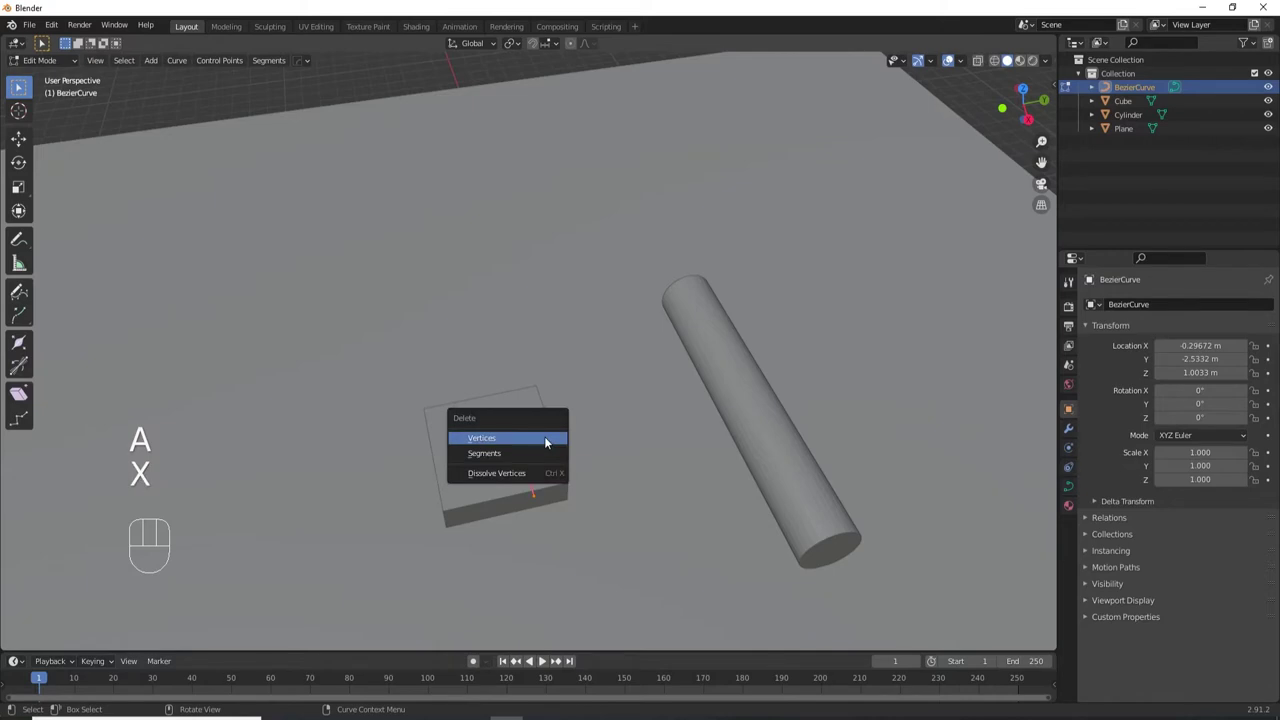
{"action": "left_click", "coordinate": [546, 440]}
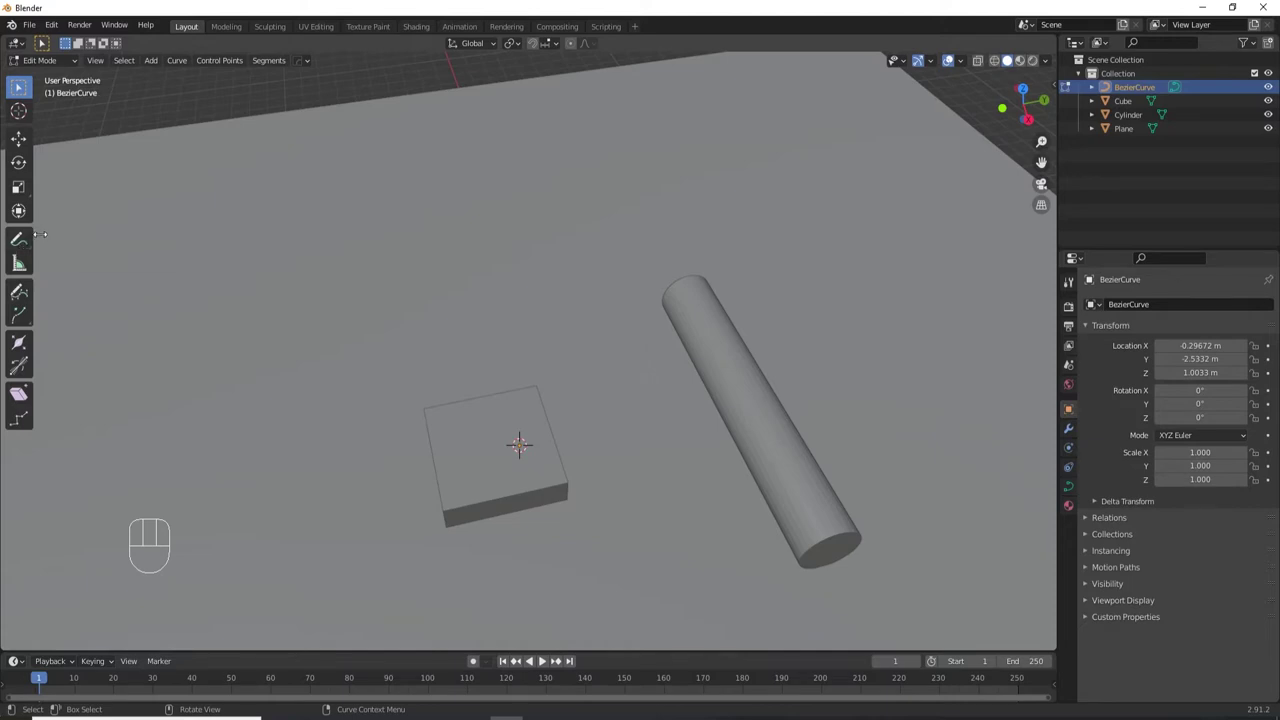
{"action": "left_click", "coordinate": [22, 296]}
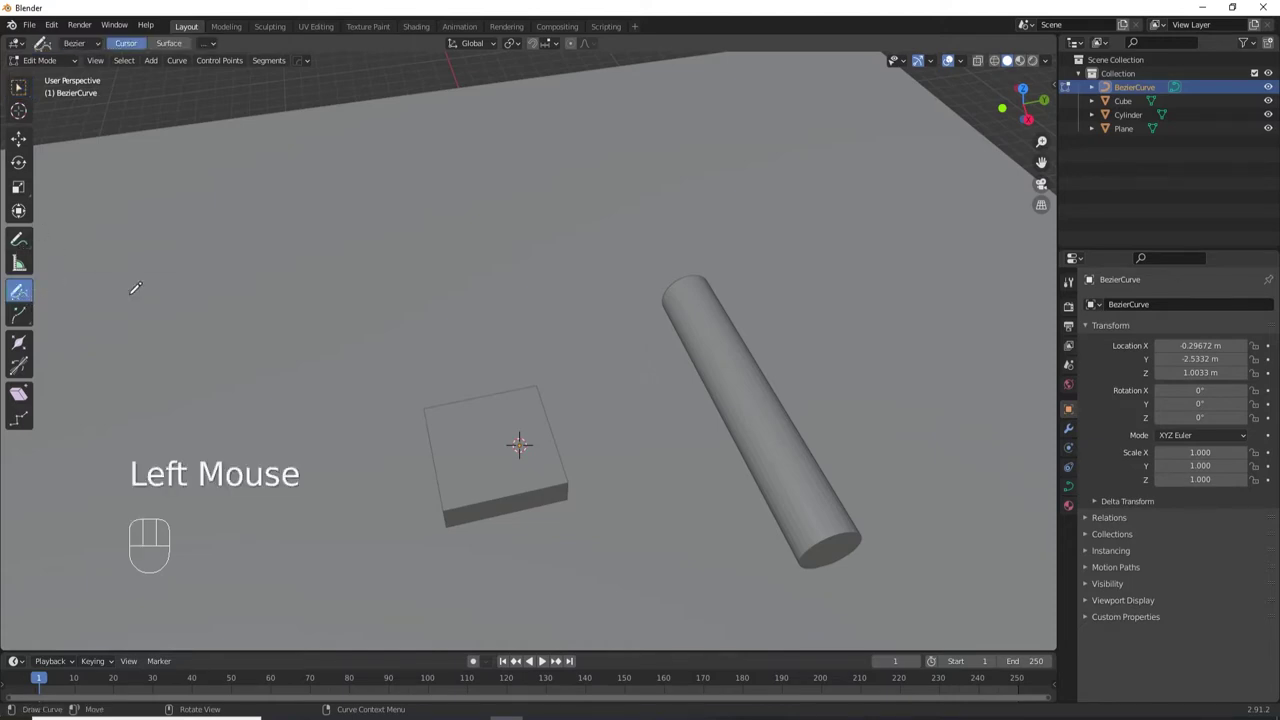
Test the Draw tool with Poly curve type on a stroke across the box, then undo it.
{"action": "key", "text": "n"}
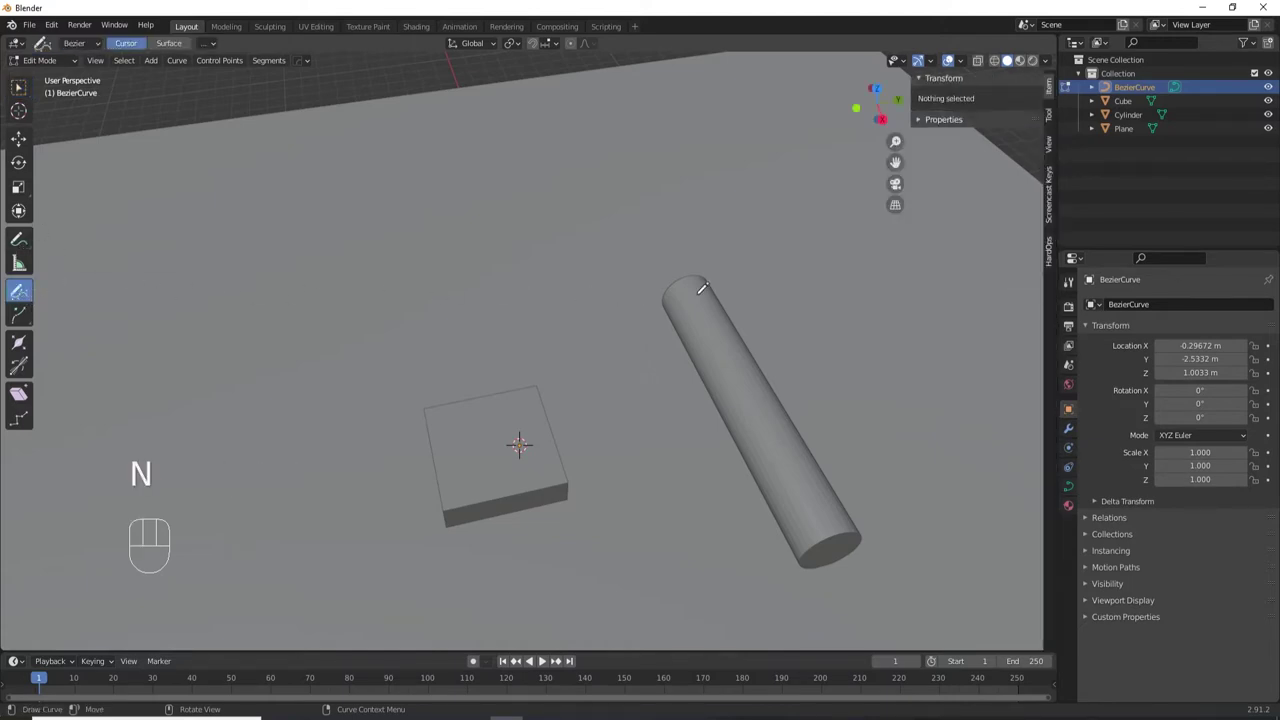
{"action": "left_click", "coordinate": [1048, 117]}
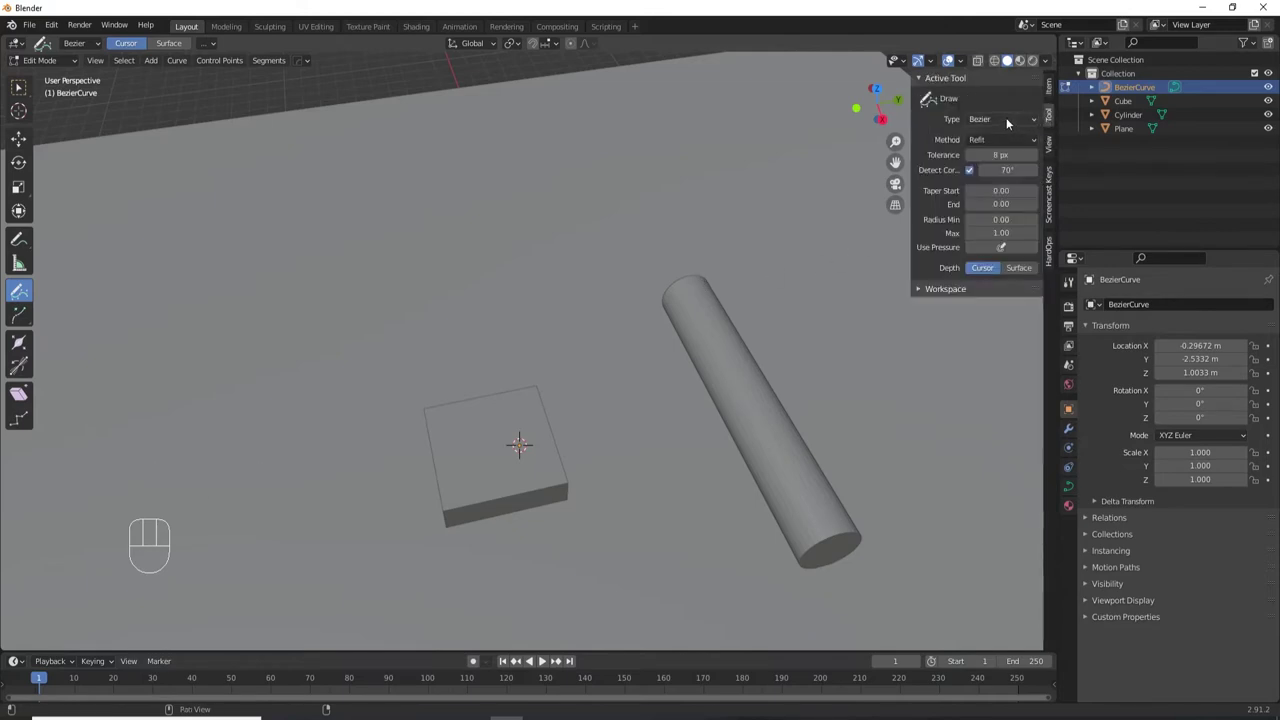
{"action": "left_click", "coordinate": [1006, 117]}
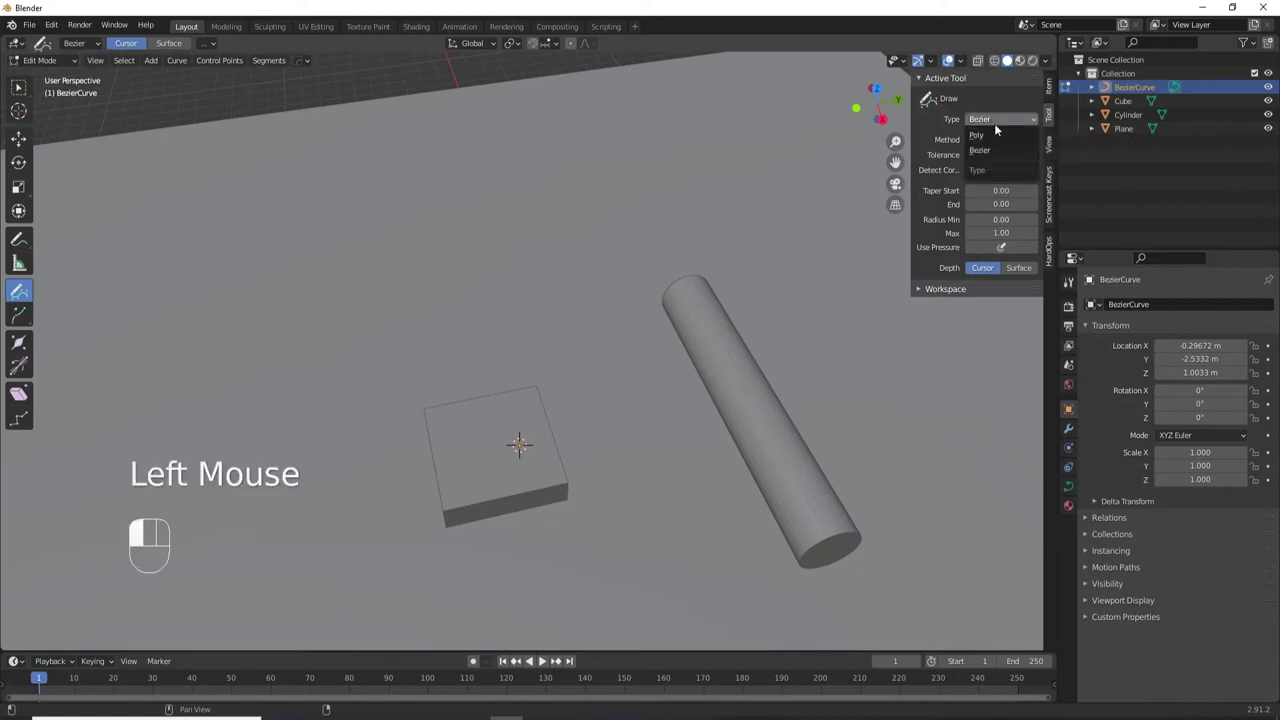
{"action": "left_click", "coordinate": [968, 145]}
{"action": "left_click_drag", "start_coordinate": [640, 400], "coordinate": [272, 437]}
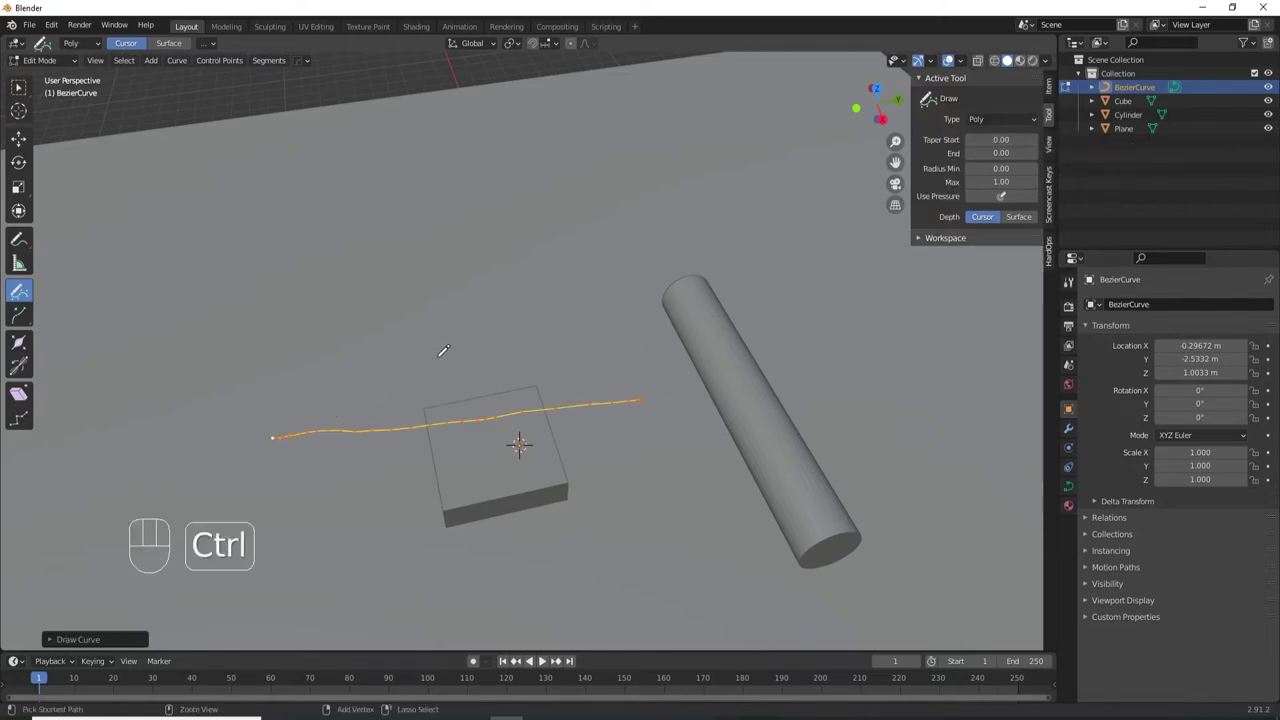
{"action": "key", "text": "ctrl+z"}
Set the Draw tool back to Bezier type with Surface depth.
{"action": "left_click", "coordinate": [996, 117]}
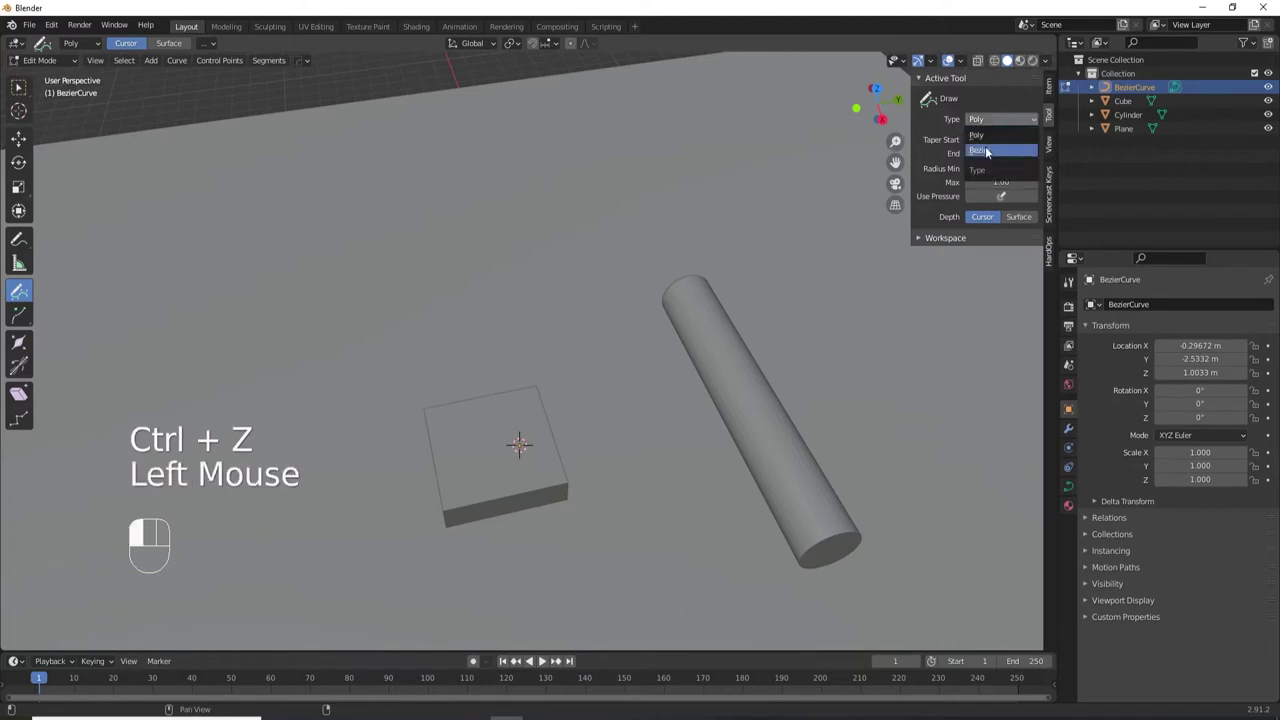
{"action": "left_click", "coordinate": [995, 151]}
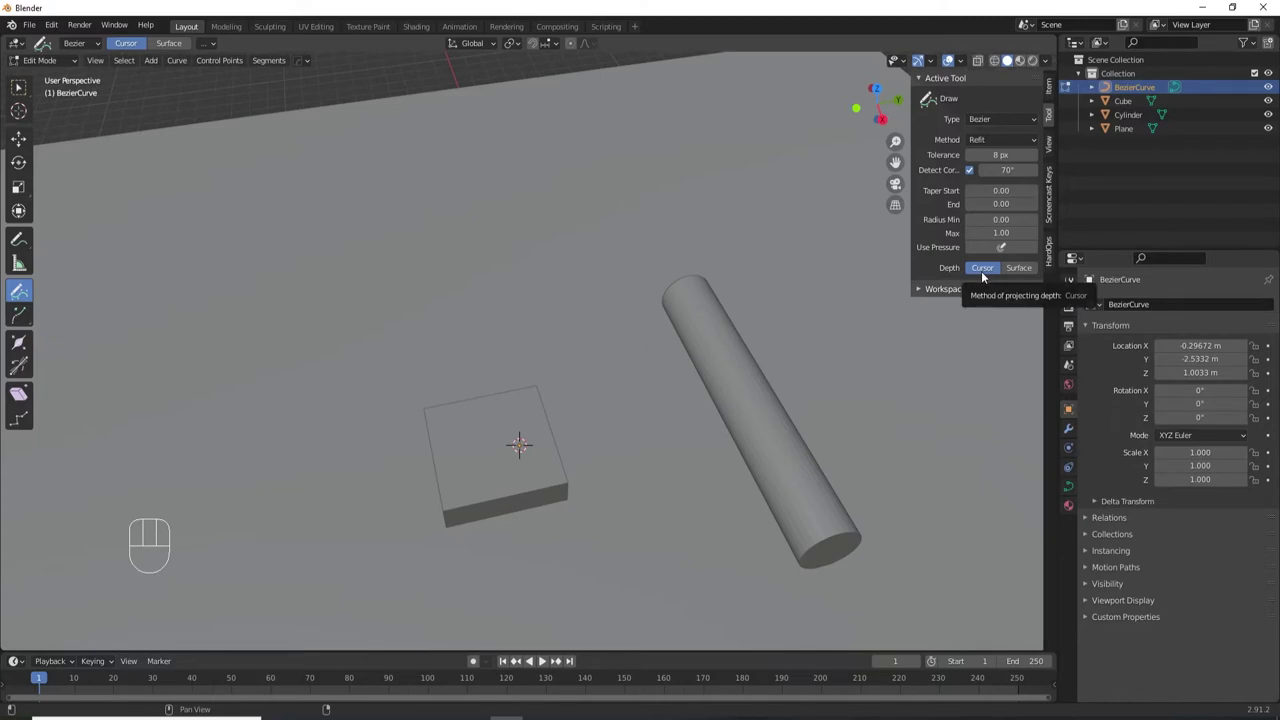
{"action": "left_click", "coordinate": [1017, 269]}
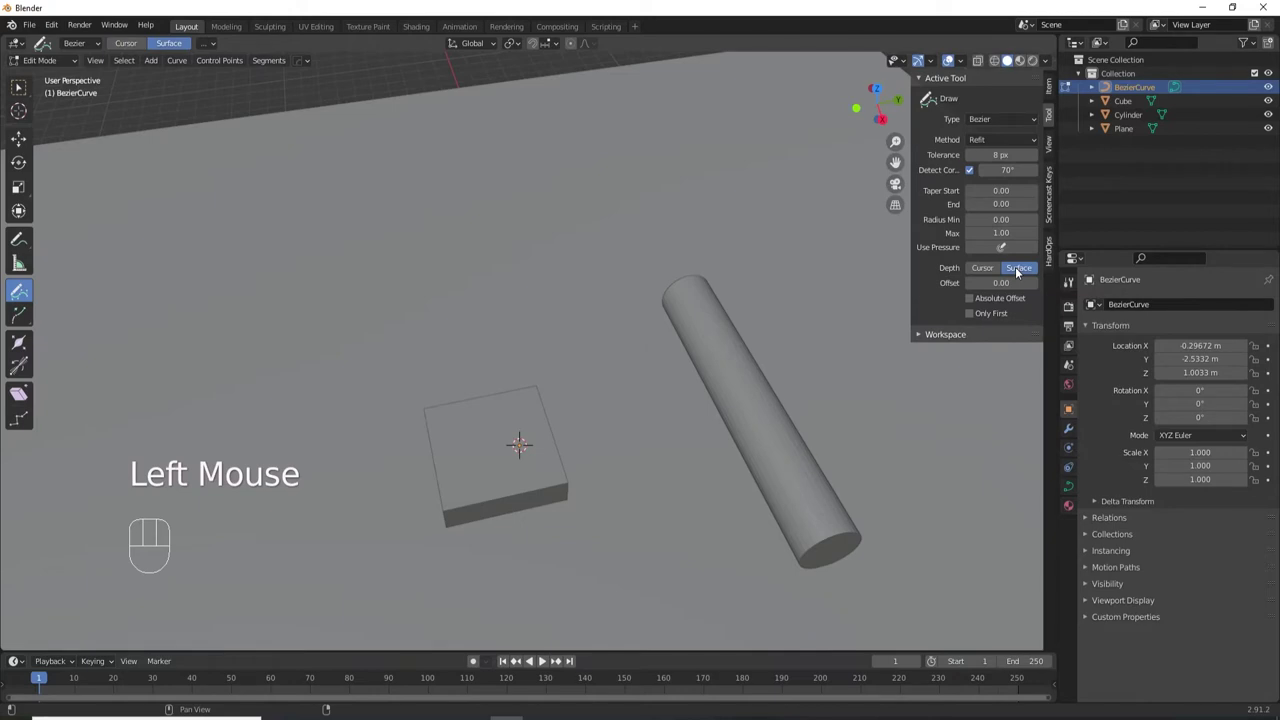
Draw a Bezier stroke across the box and over the cylinder, then orbit and zoom to inspect it.
{"action": "mouse_move", "coordinate": [815, 328]}
{"action": "left_mouse_down"}
{"action": "mouse_move", "coordinate": [553, 408]}
{"action": "mouse_move", "coordinate": [113, 438]}
{"action": "left_mouse_up"}
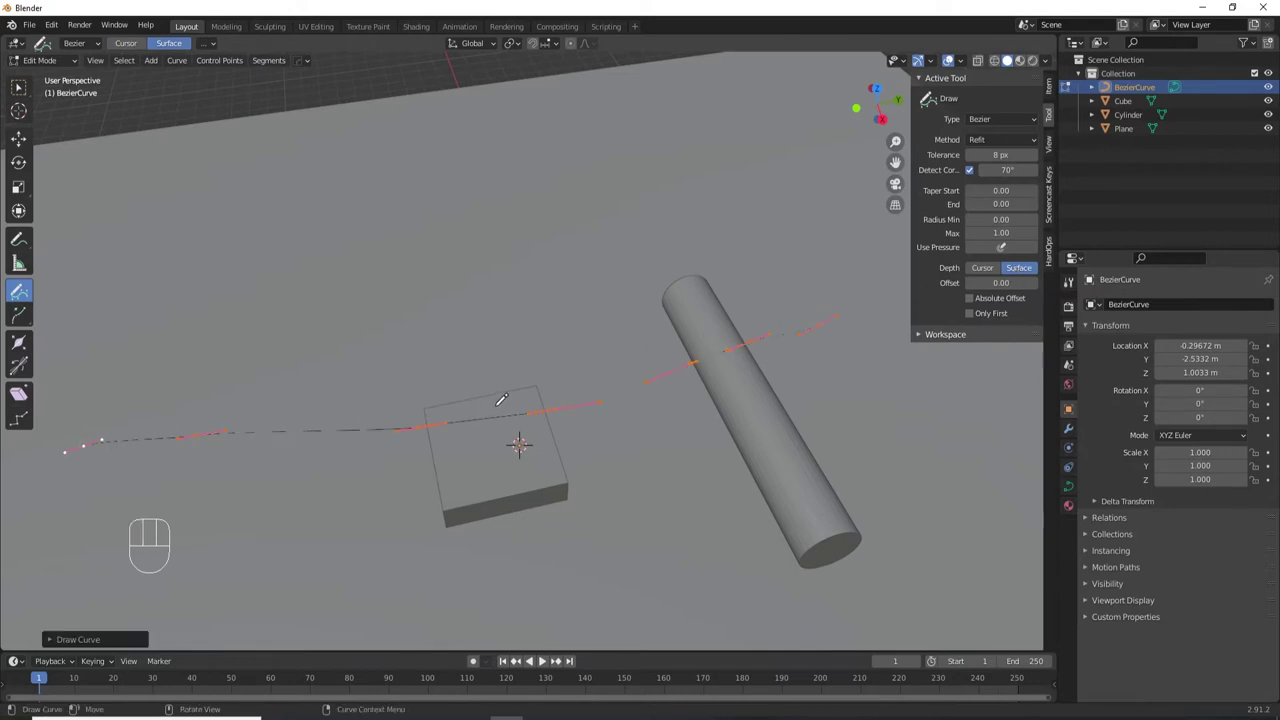
{"action": "mouse_move", "coordinate": [499, 403]}
{"action": "middle_mouse_down"}
{"action": "mouse_move", "coordinate": [506, 325]}
{"action": "mouse_move", "coordinate": [489, 309]}
{"action": "mouse_move", "coordinate": [400, 346]}
{"action": "mouse_move", "coordinate": [371, 333]}
{"action": "mouse_move", "coordinate": [731, 323]}
{"action": "mouse_move", "coordinate": [783, 289]}
{"action": "middle_mouse_up"}
{"action": "scroll", "coordinate": [491, 331], "scroll_direction": "up", "scroll_amount": 4}
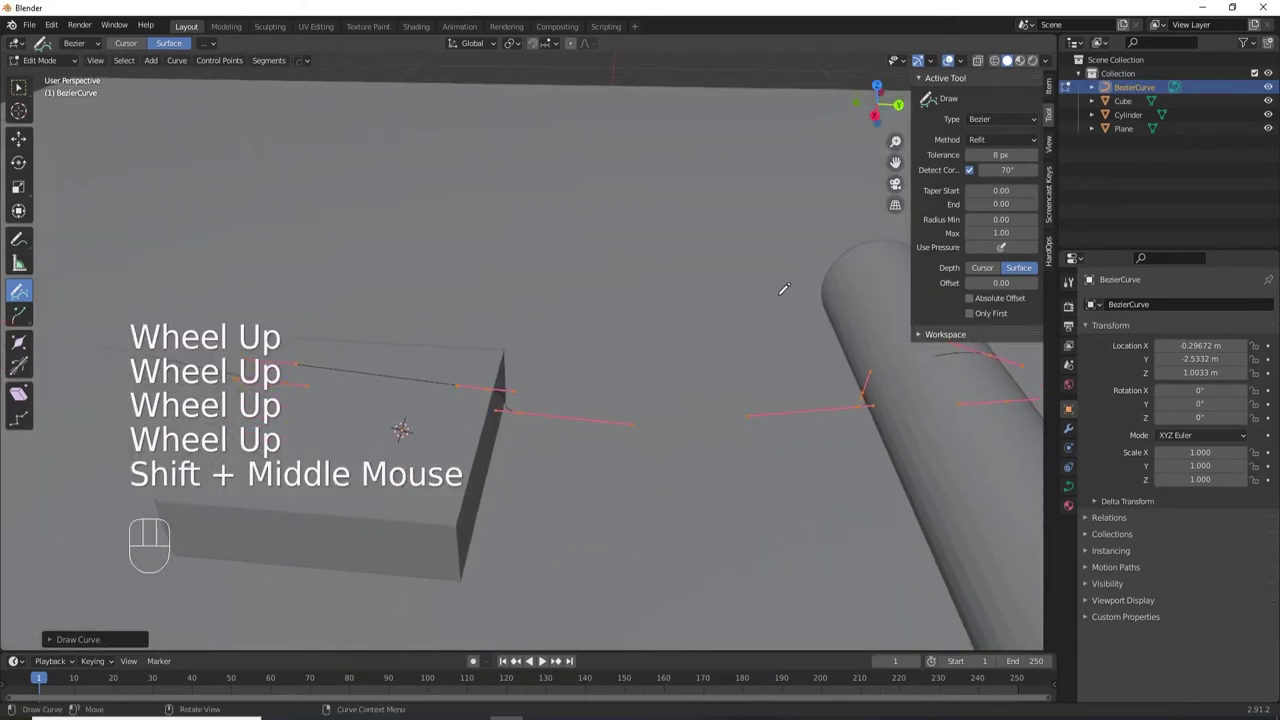
{"action": "left_click", "coordinate": [1068, 487]}
Set the curve's Geometry Bevel Depth to 0.22 m to make it a round tube.
{"action": "left_click", "coordinate": [1093, 542]}
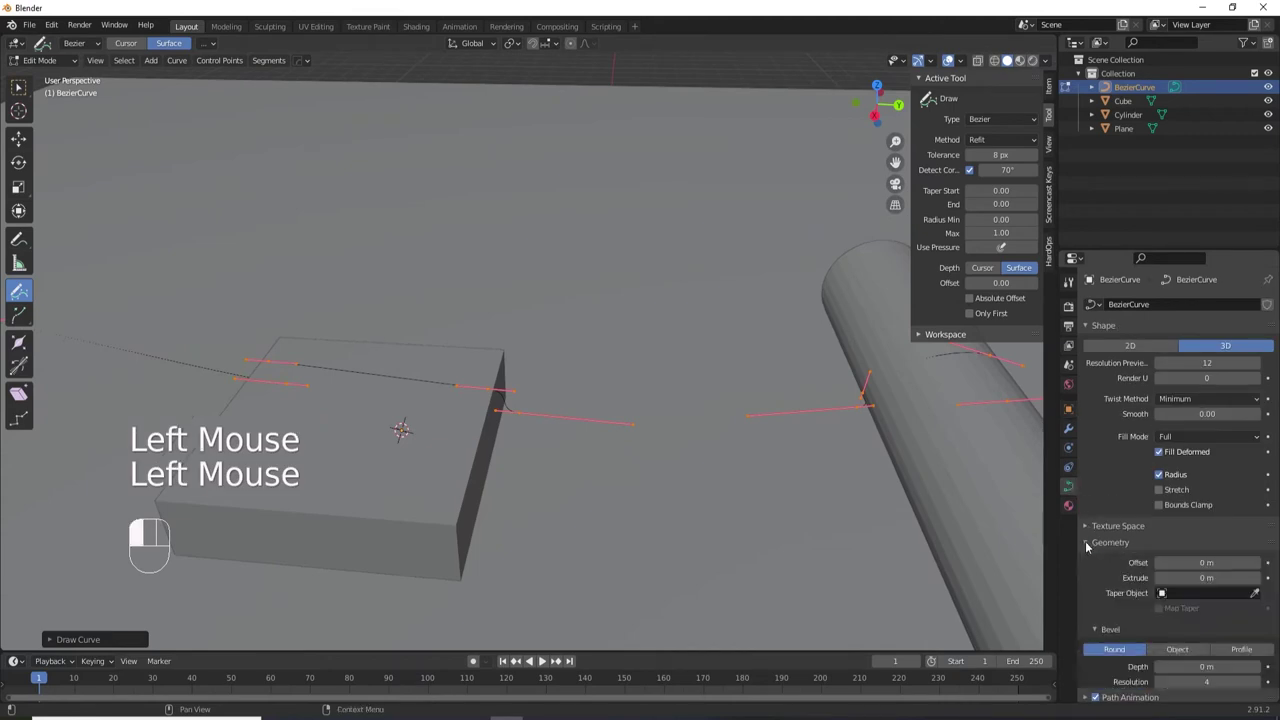
{"action": "scroll", "coordinate": [1129, 573], "scroll_direction": "down", "scroll_amount": 4}
{"action": "left_click_drag", "start_coordinate": [1190, 556], "coordinate": [1225, 556]}
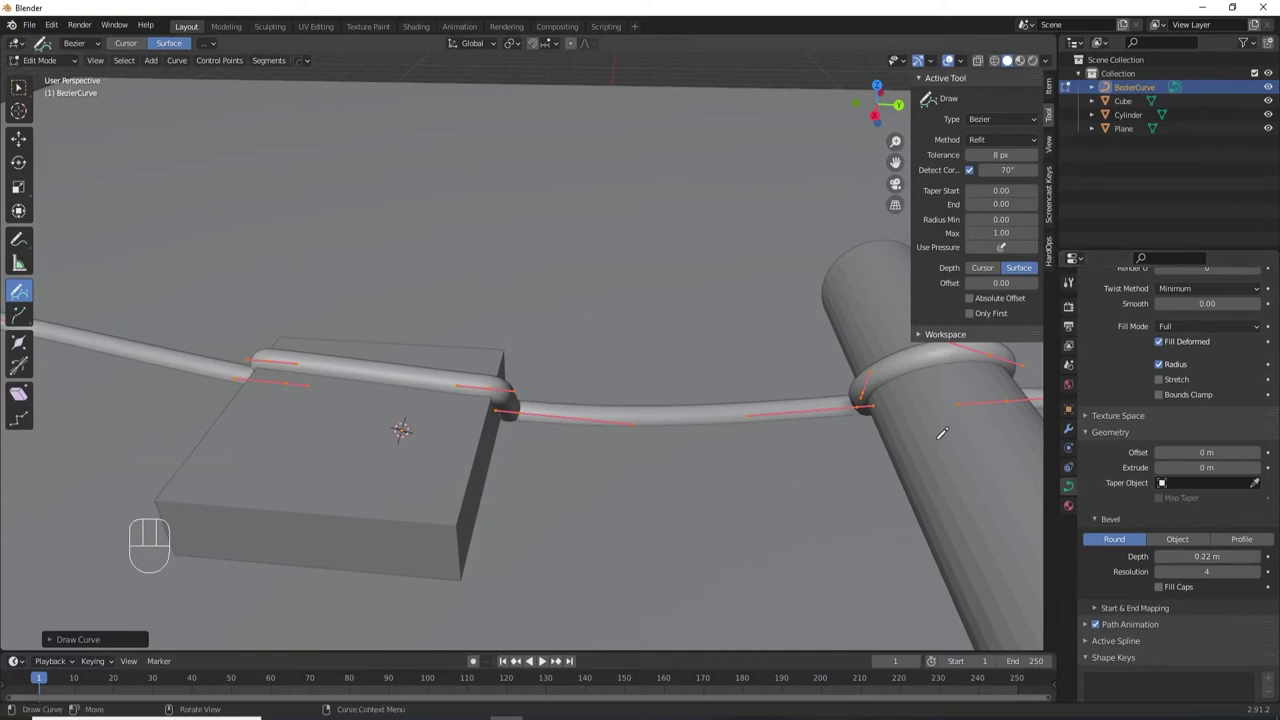
Set the draw Offset to 1.00 and draw a second tube from the box across the cylinder.
{"action": "left_click_drag", "start_coordinate": [984, 283], "coordinate": [1010, 283]}
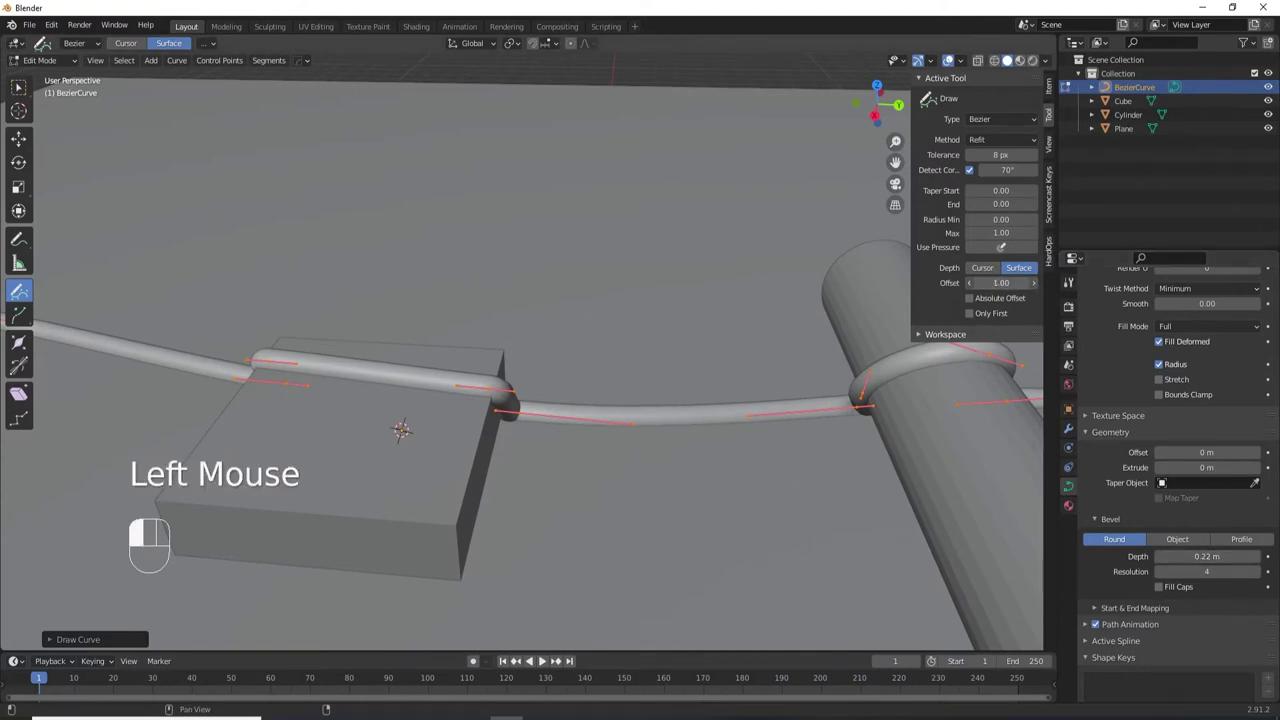
{"action": "scroll", "coordinate": [560, 460], "scroll_direction": "down", "scroll_amount": 3}
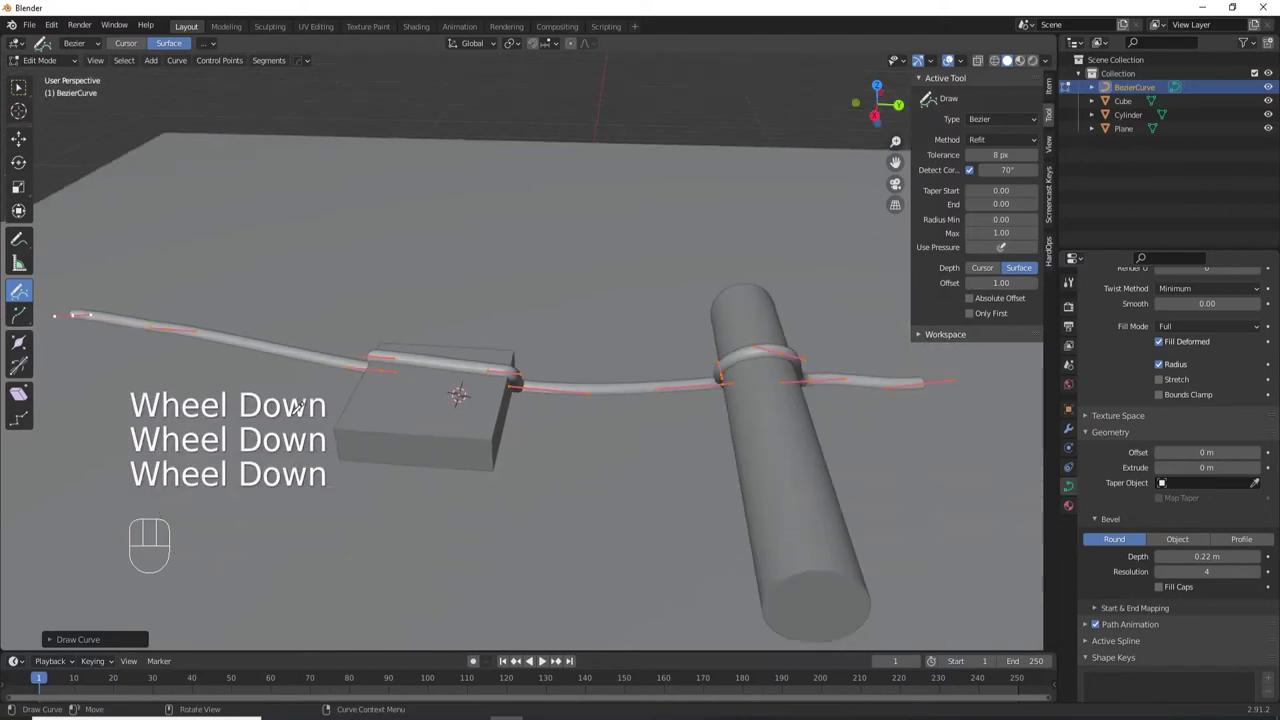
{"action": "mouse_move", "coordinate": [182, 371]}
{"action": "left_mouse_down"}
{"action": "mouse_move", "coordinate": [485, 402]}
{"action": "mouse_move", "coordinate": [1022, 416]}
{"action": "left_mouse_up"}
{"action": "middle_click_drag", "start_coordinate": [924, 456], "coordinate": [830, 470]}
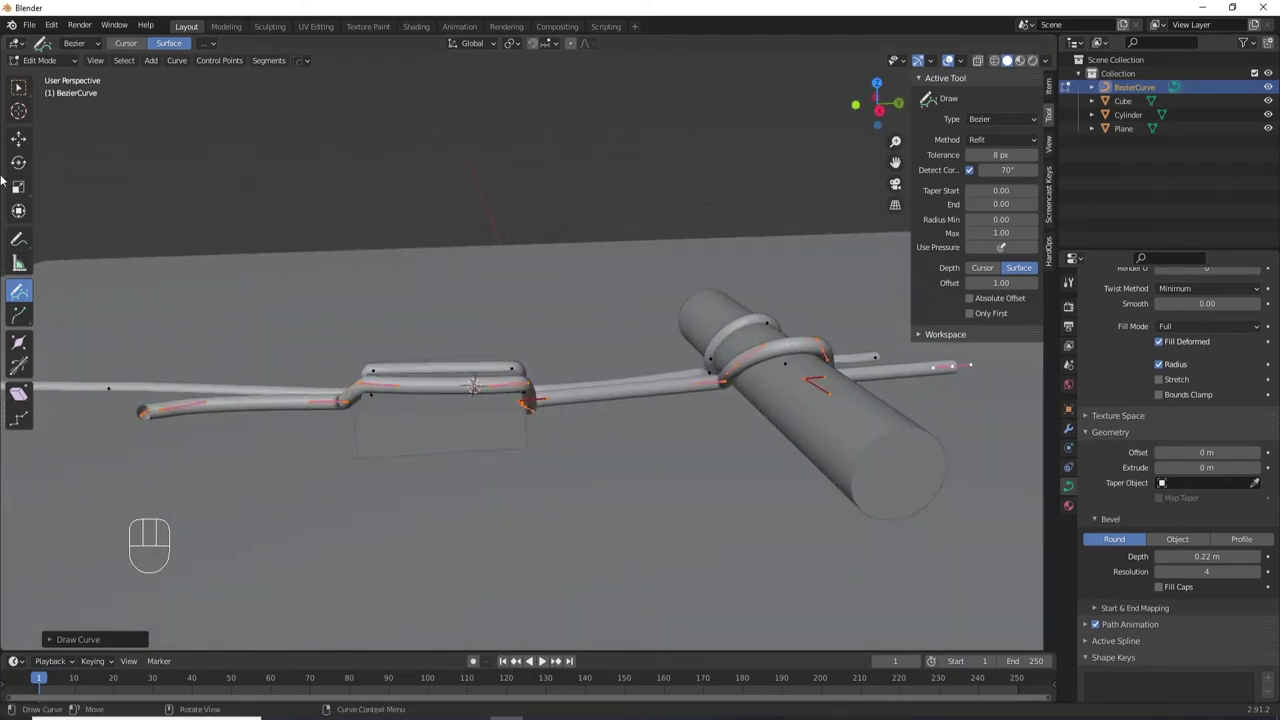
Move a branch's end point to a new position and scale it.
{"action": "left_click", "coordinate": [19, 88]}
{"action": "key", "text": "g"}
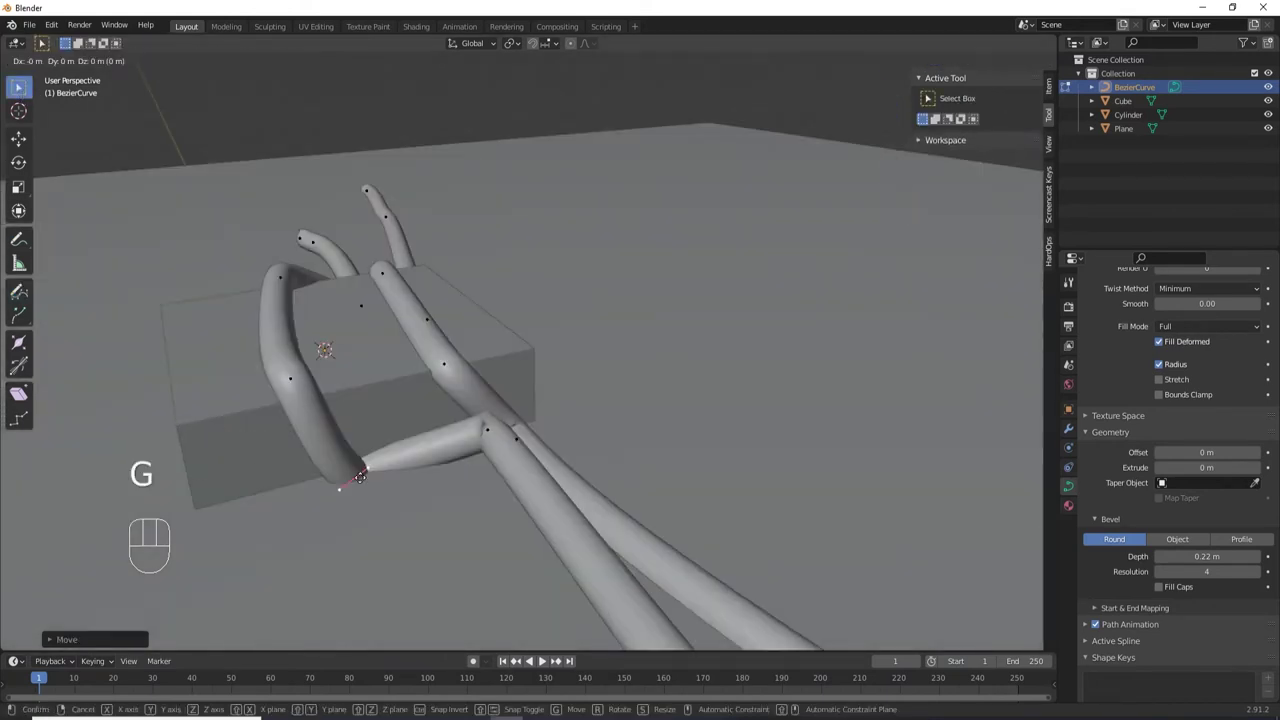
{"action": "left_click", "coordinate": [350, 460]}
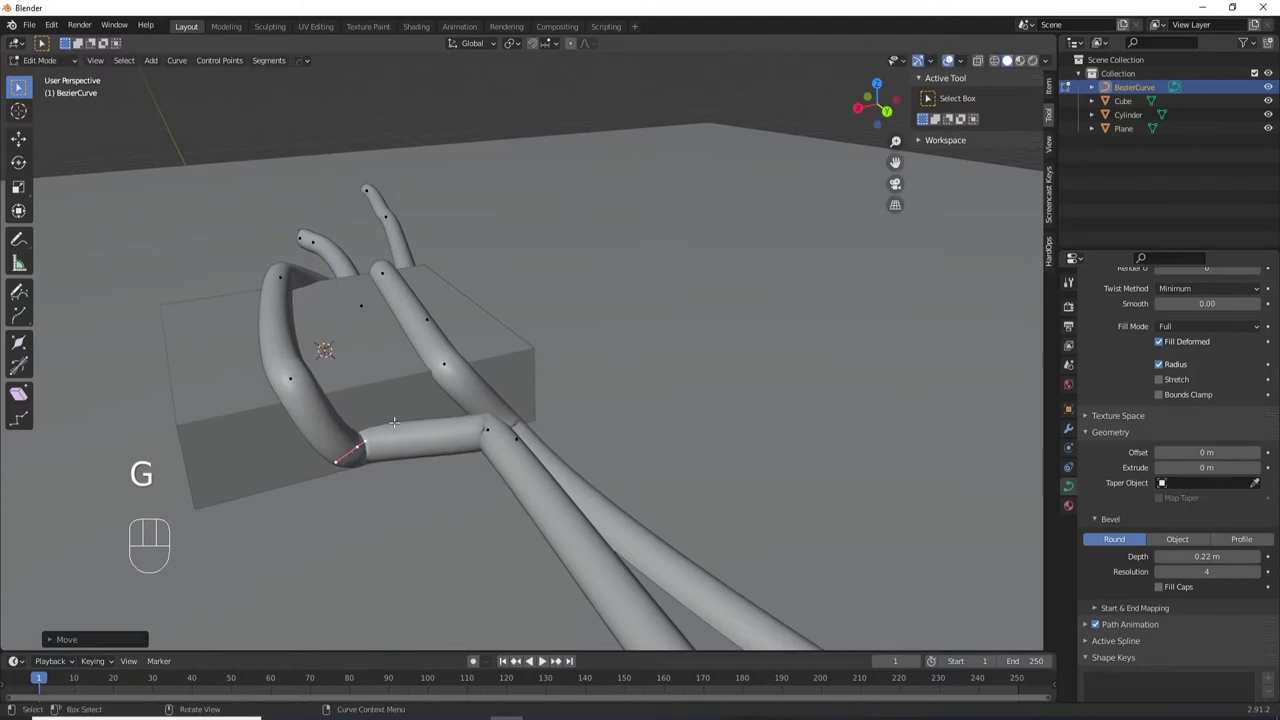
{"action": "key", "text": "s"}
Draw several more tube strokes across and around the box and cylinder.
{"action": "mouse_move", "coordinate": [304, 440]}
{"action": "left_mouse_down"}
{"action": "mouse_move", "coordinate": [762, 398]}
{"action": "mouse_move", "coordinate": [897, 372]}
{"action": "left_mouse_up"}
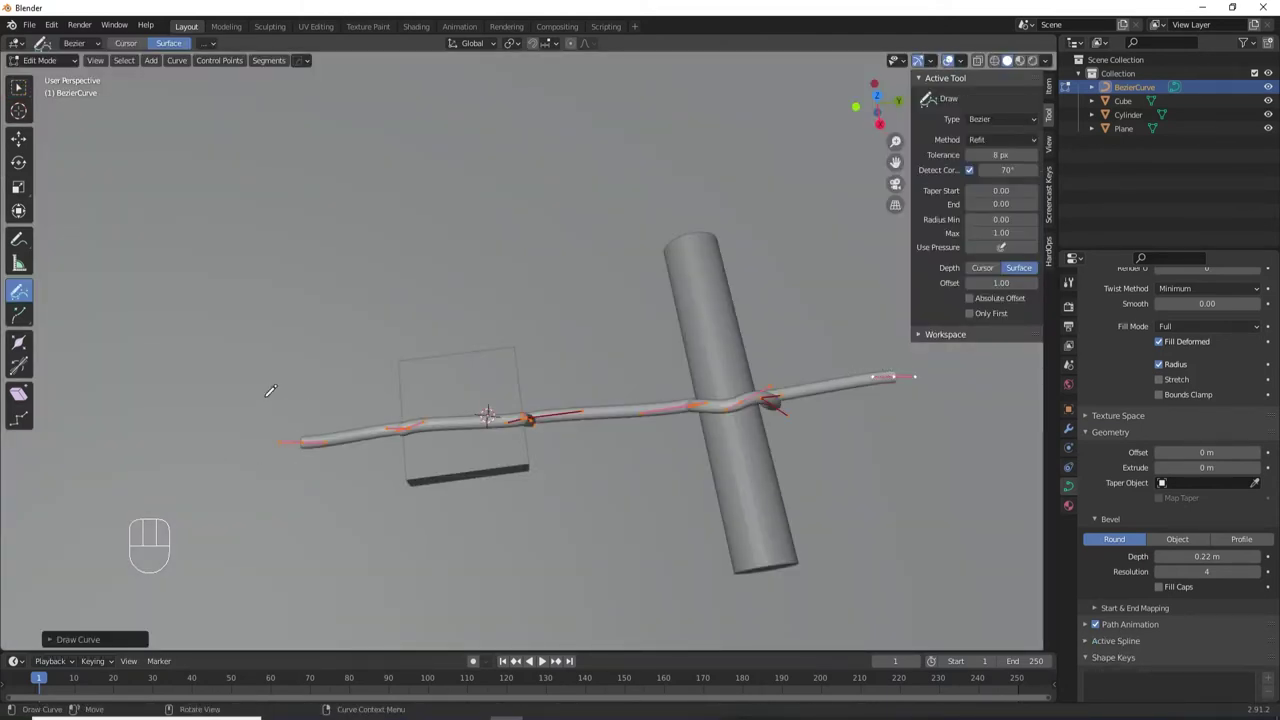
{"action": "left_click_drag", "start_coordinate": [283, 363], "coordinate": [634, 292]}
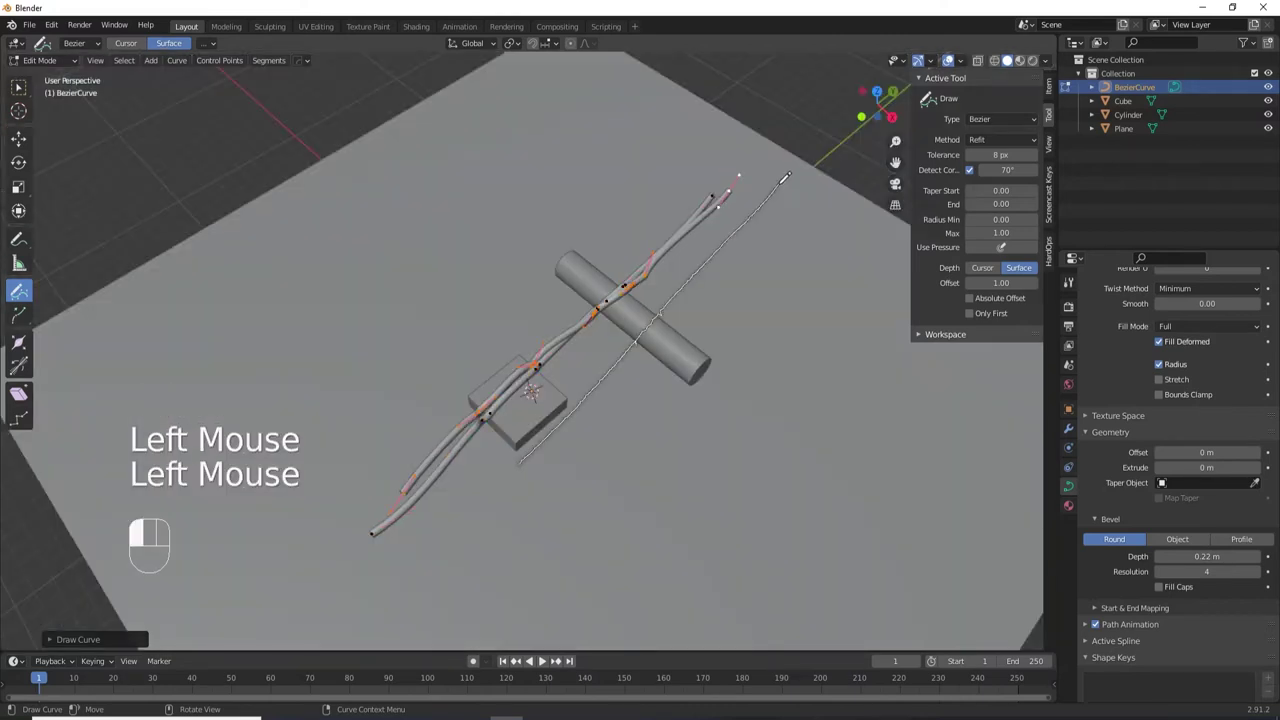
{"action": "left_click", "coordinate": [709, 395]}
{"action": "left_click_drag", "start_coordinate": [709, 395], "coordinate": [843, 262]}
{"action": "left_click_drag", "start_coordinate": [778, 437], "coordinate": [360, 300]}
{"action": "mouse_move", "coordinate": [437, 270]}
{"action": "left_mouse_down"}
{"action": "mouse_move", "coordinate": [804, 367]}
{"action": "mouse_move", "coordinate": [953, 385]}
{"action": "left_mouse_up"}
{"action": "mouse_move", "coordinate": [953, 385]}
{"action": "middle_mouse_down"}
{"action": "mouse_move", "coordinate": [850, 400]}
{"action": "mouse_move", "coordinate": [700, 386]}
{"action": "mouse_move", "coordinate": [620, 420]}
{"action": "mouse_move", "coordinate": [540, 418]}
{"action": "middle_mouse_up"}
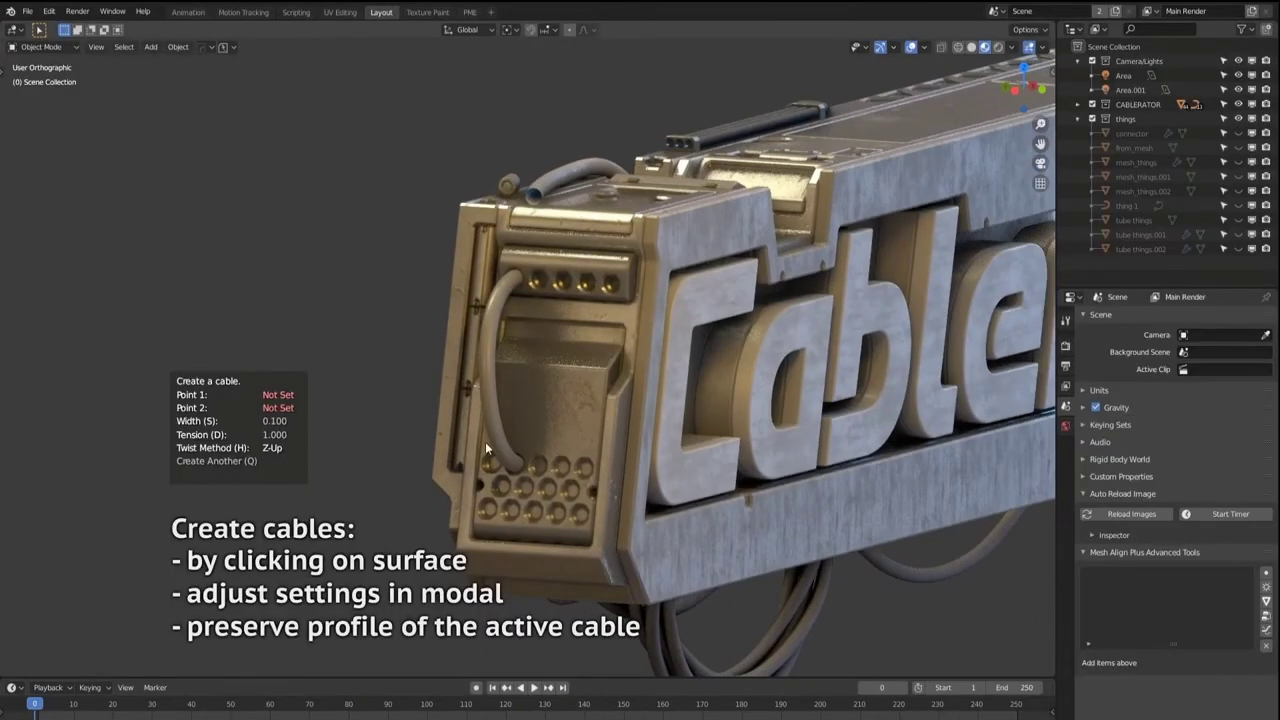
Create a thin Cablerator cable between two box holes, then scale and rotate its points.
{"action": "left_click", "coordinate": [541, 283]}
{"action": "key", "text": "s"}
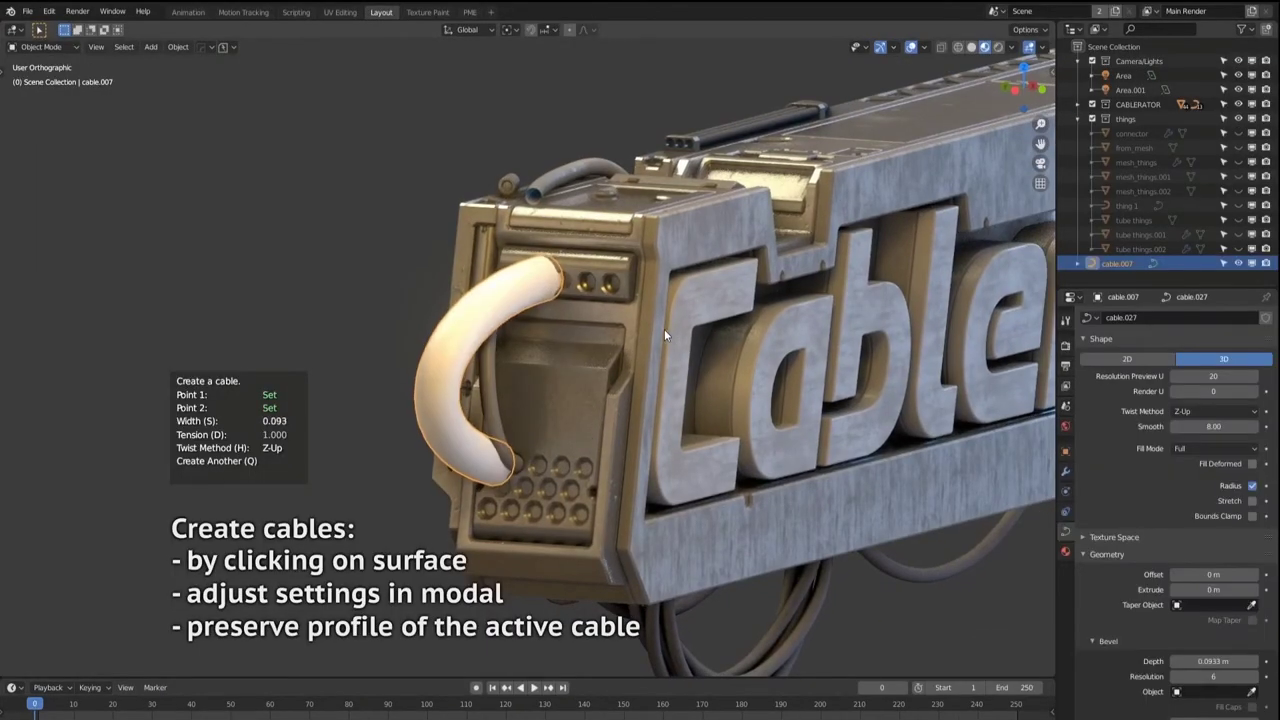
{"action": "left_click", "coordinate": [619, 329]}
{"action": "key", "text": "Tab"}
{"action": "middle_click_drag", "start_coordinate": [619, 329], "coordinate": [470, 380]}
{"action": "key", "text": "s"}
{"action": "left_click", "coordinate": [466, 389]}
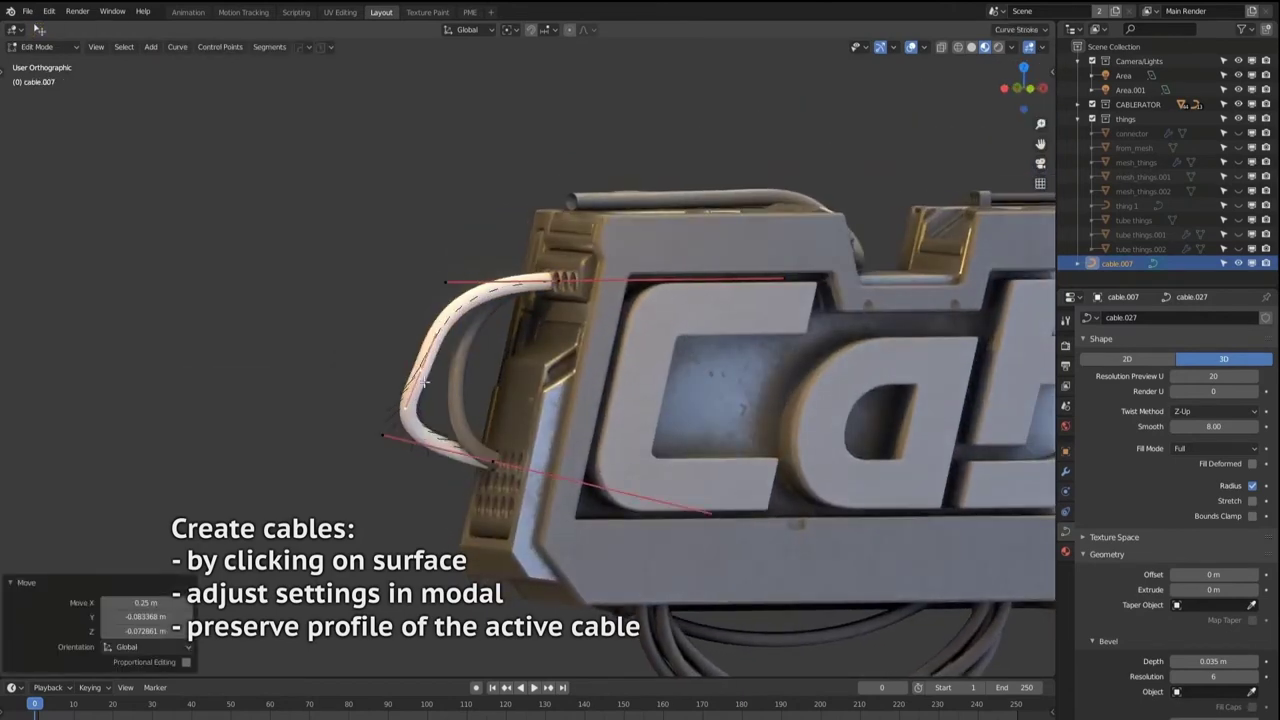
{"action": "key", "text": "r"}
{"action": "left_click", "coordinate": [466, 389]}
{"action": "middle_click_drag", "start_coordinate": [466, 389], "coordinate": [568, 430]}
{"action": "key", "text": "ctrl+Tab"}
{"action": "left_click", "coordinate": [413, 418]}
In Front Ortho view, draw a U-shaped cable across the Cablerator sign and adjust it.
{"action": "left_click", "coordinate": [550, 338]}
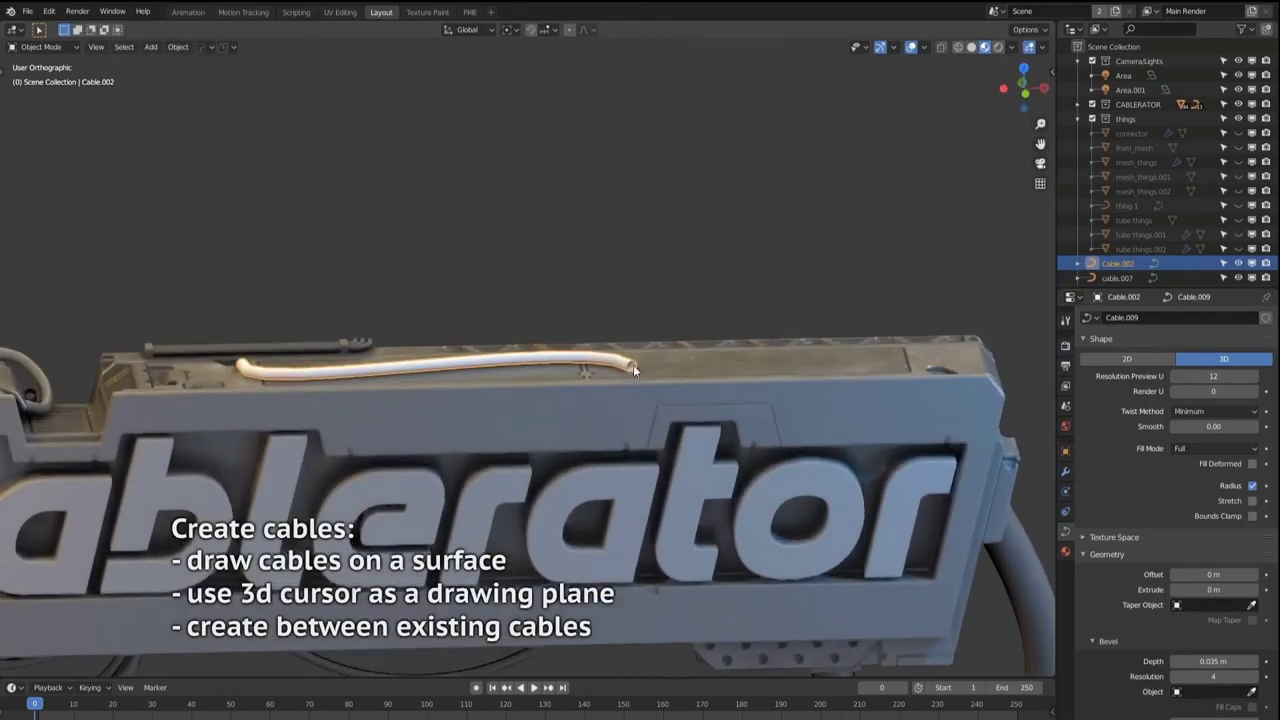
{"action": "mouse_move", "coordinate": [633, 364]}
{"action": "middle_mouse_down"}
{"action": "mouse_move", "coordinate": [676, 400]}
{"action": "mouse_move", "coordinate": [657, 365]}
{"action": "middle_mouse_up"}
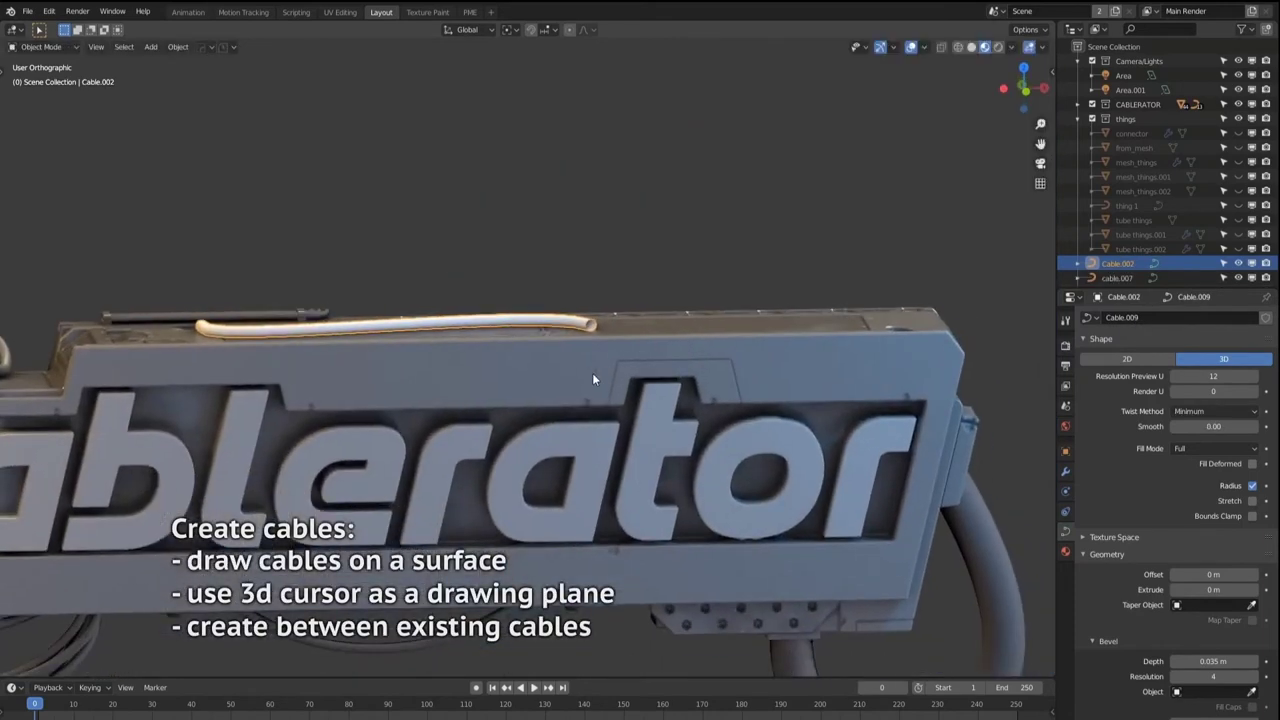
{"action": "key", "text": "KP_1"}
{"action": "key", "text": "shift+alt+c"}
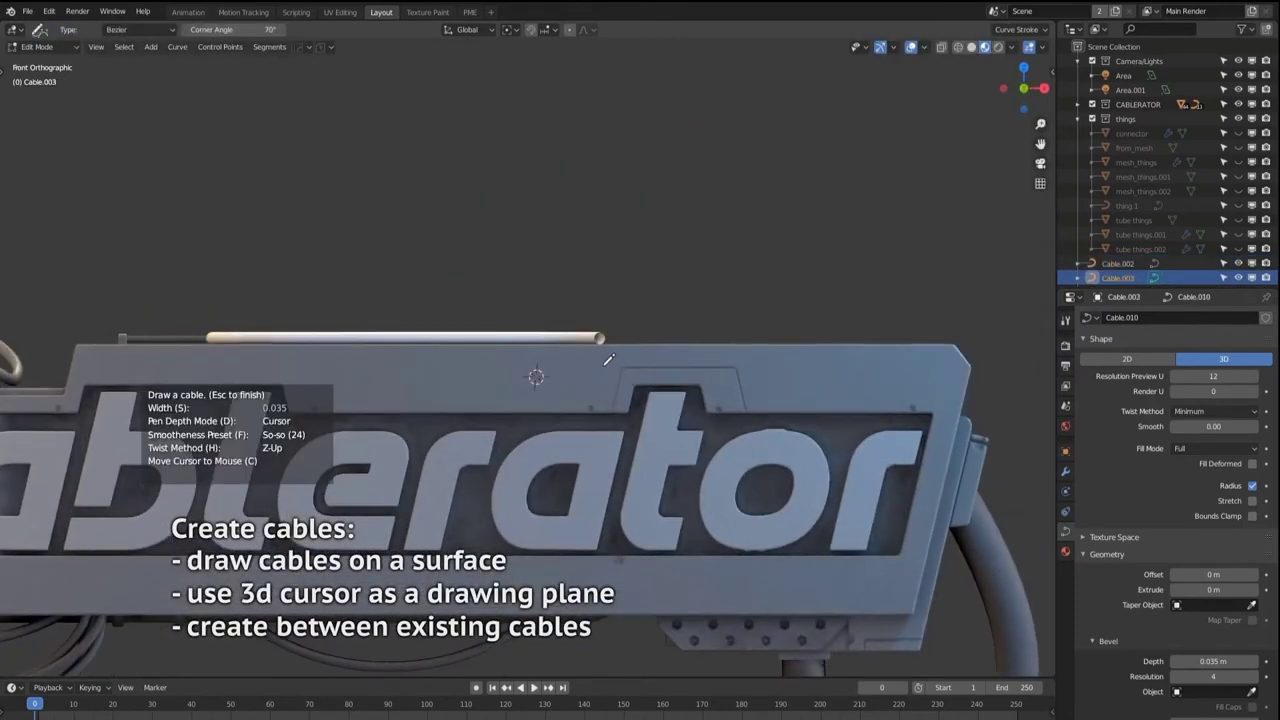
{"action": "mouse_move", "coordinate": [607, 360]}
{"action": "left_mouse_down"}
{"action": "mouse_move", "coordinate": [829, 423]}
{"action": "mouse_move", "coordinate": [831, 358]}
{"action": "left_mouse_up"}
{"action": "key", "text": "Escape"}
{"action": "key", "text": "g"}
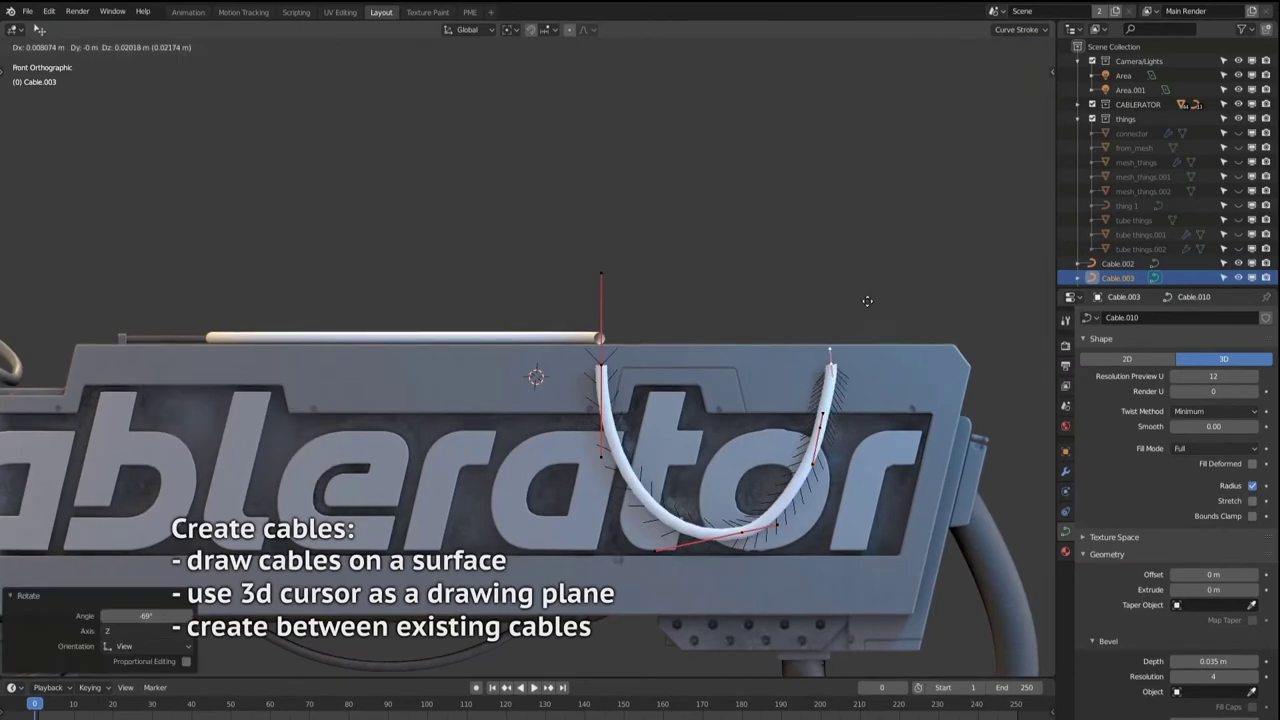
{"action": "left_click", "coordinate": [867, 300]}
Return to object mode and start a Cablerator cable between existing cables.
{"action": "key", "text": "Tab"}
{"action": "middle_click_drag", "start_coordinate": [760, 320], "coordinate": [573, 373]}
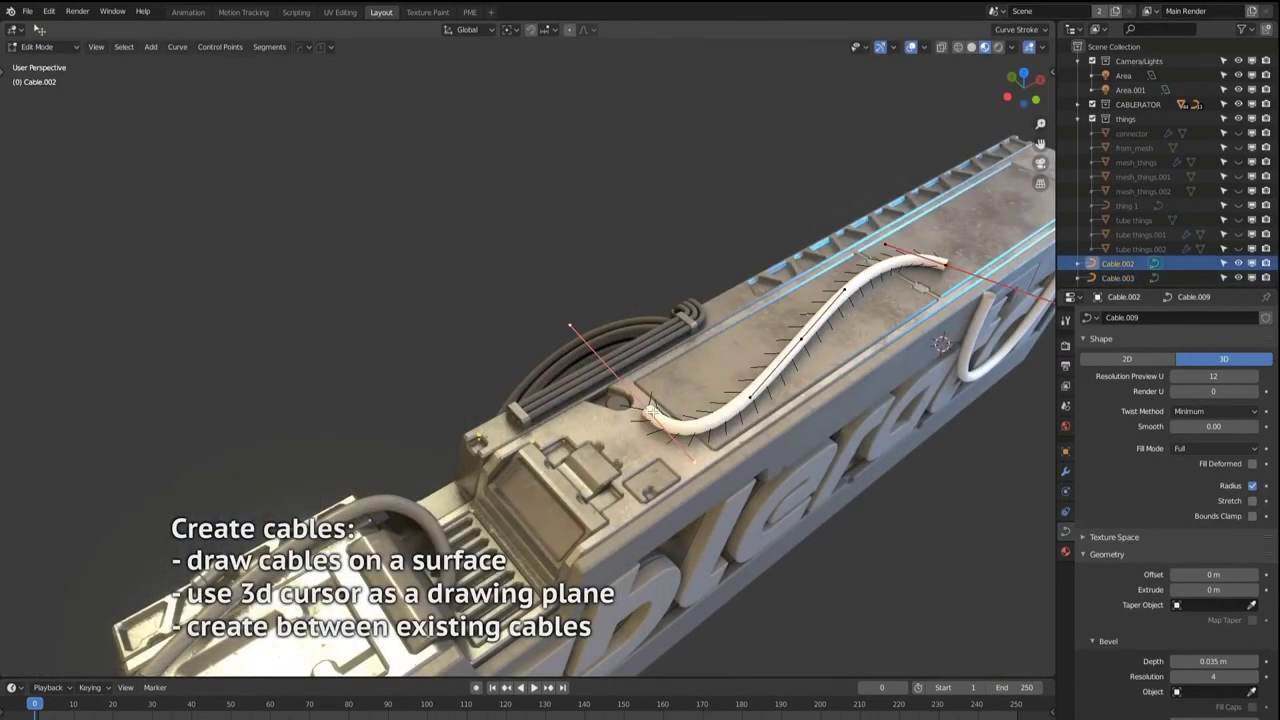
{"action": "key", "text": "shift+alt+c"}
{"action": "left_click", "coordinate": [628, 403]}
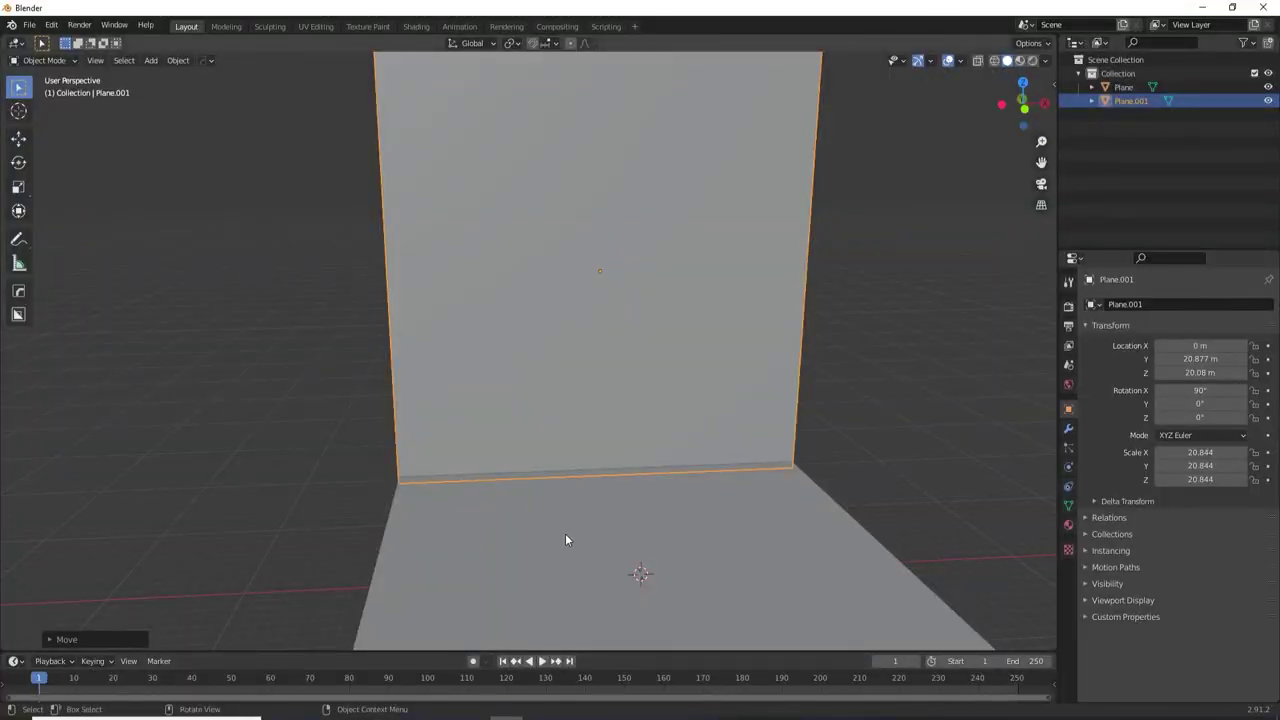
Add a Bezier curve in front of the back plane and delete all its control points.
{"action": "key", "text": "shift+a"}
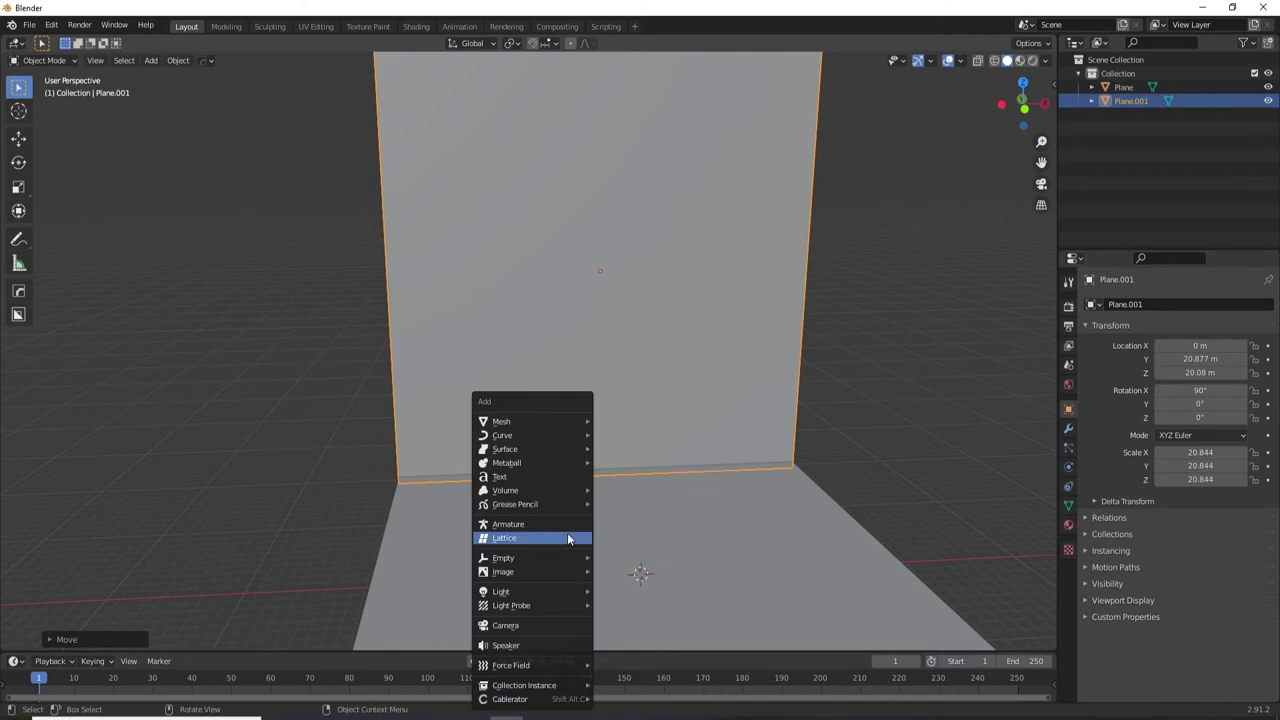
{"action": "left_click", "coordinate": [614, 436]}
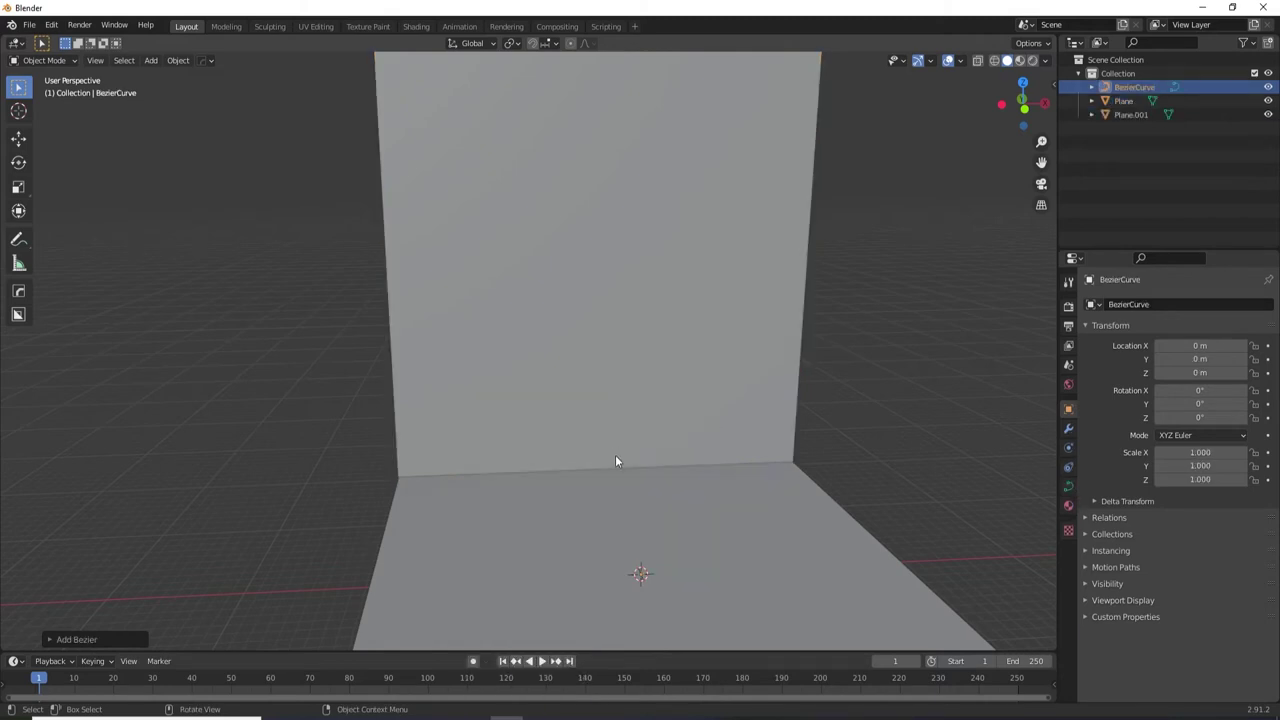
{"action": "key", "text": "Tab"}
{"action": "key", "text": "x"}
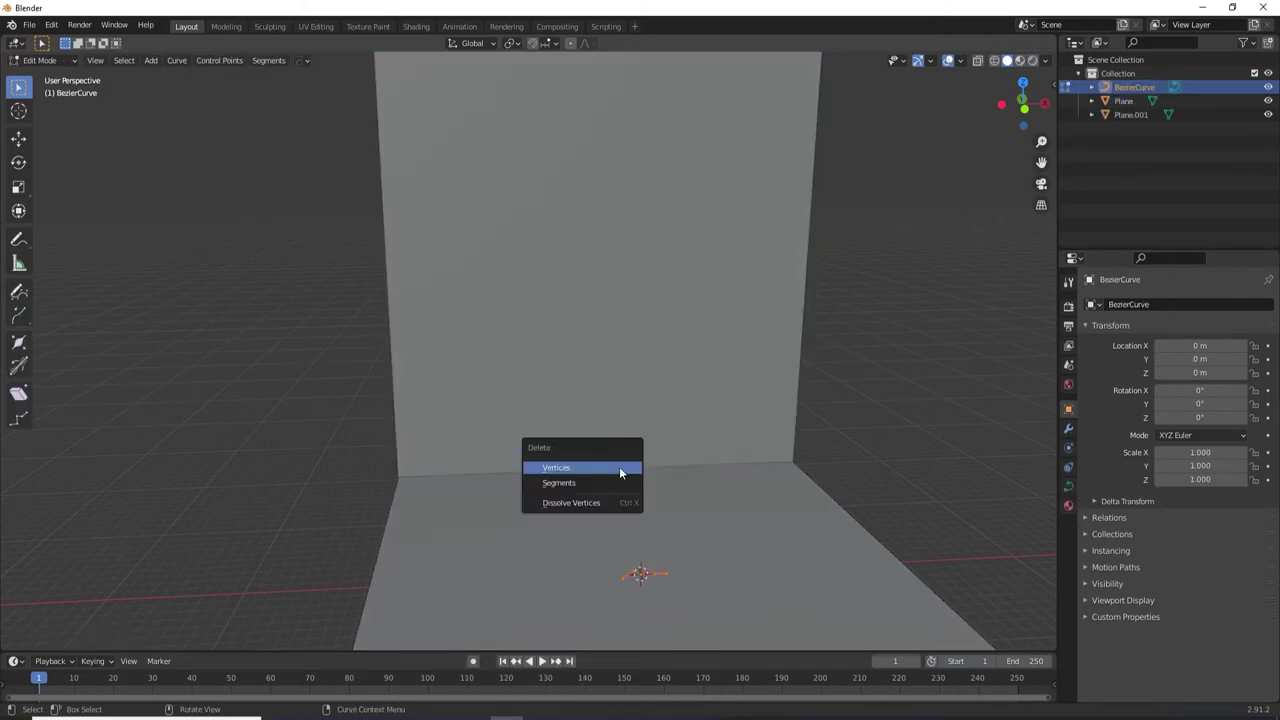
{"action": "left_click", "coordinate": [620, 467]}
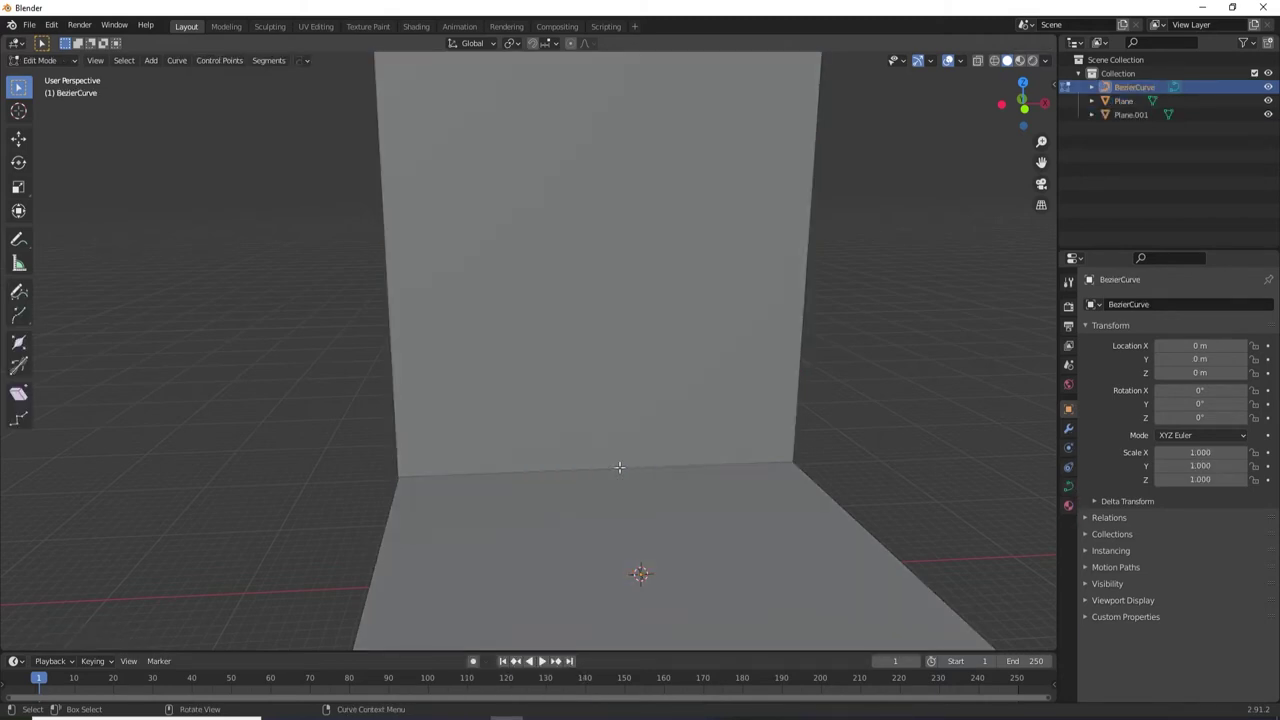
Set the curve's Bevel Depth to 0.57 m and the Draw tool's depth to Surface.
{"action": "left_click", "coordinate": [18, 291]}
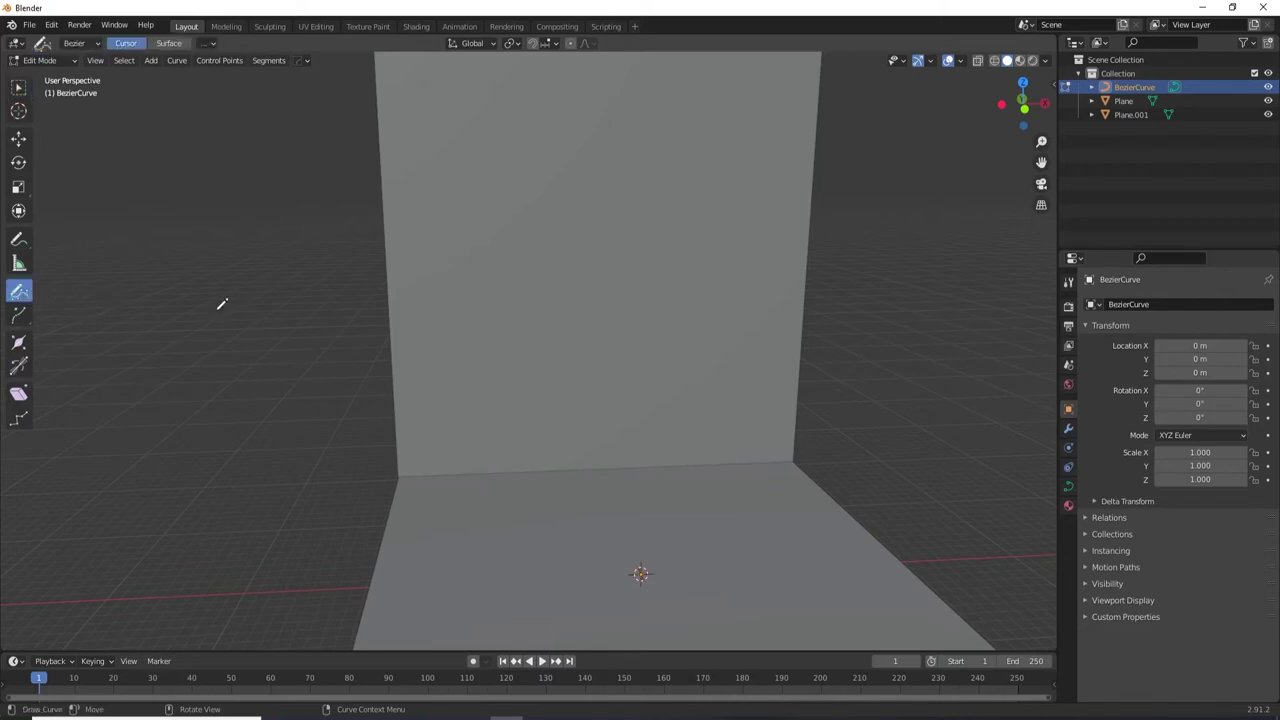
{"action": "left_click", "coordinate": [1067, 486]}
{"action": "left_click", "coordinate": [1086, 542]}
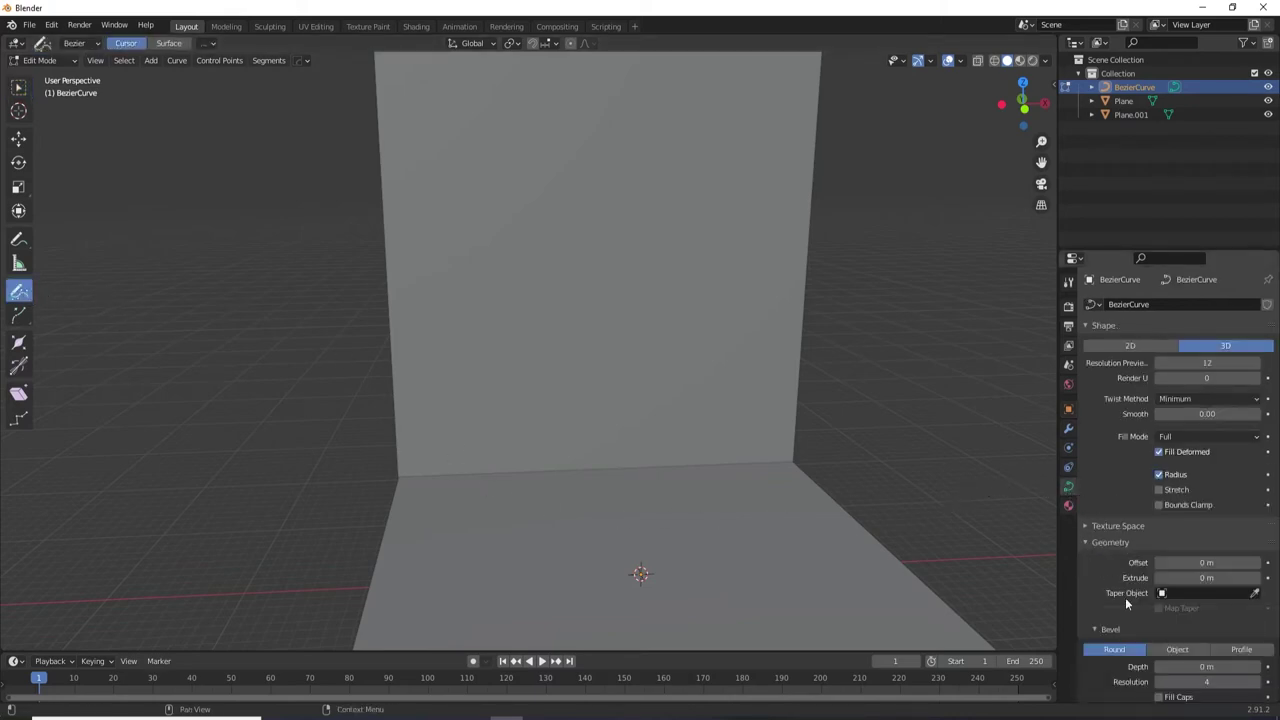
{"action": "left_click_drag", "start_coordinate": [1206, 666], "coordinate": [1171, 660]}
{"action": "key", "text": "n"}
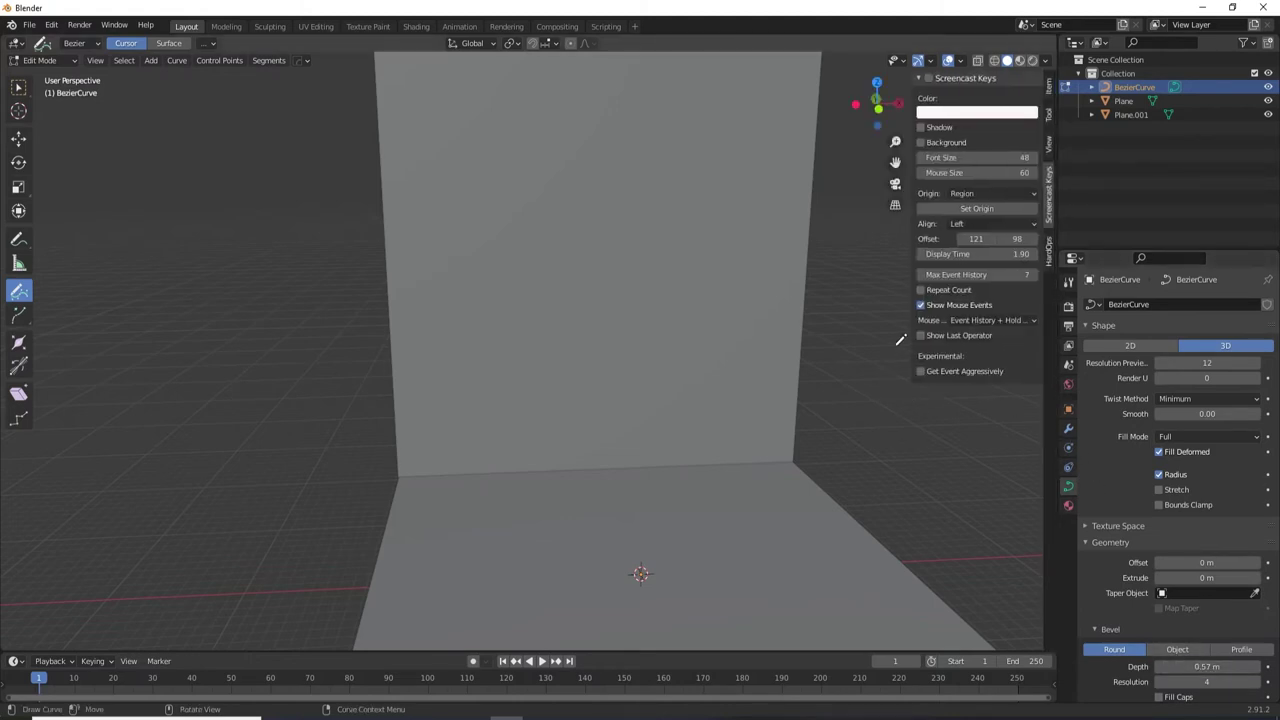
{"action": "left_click", "coordinate": [1049, 117]}
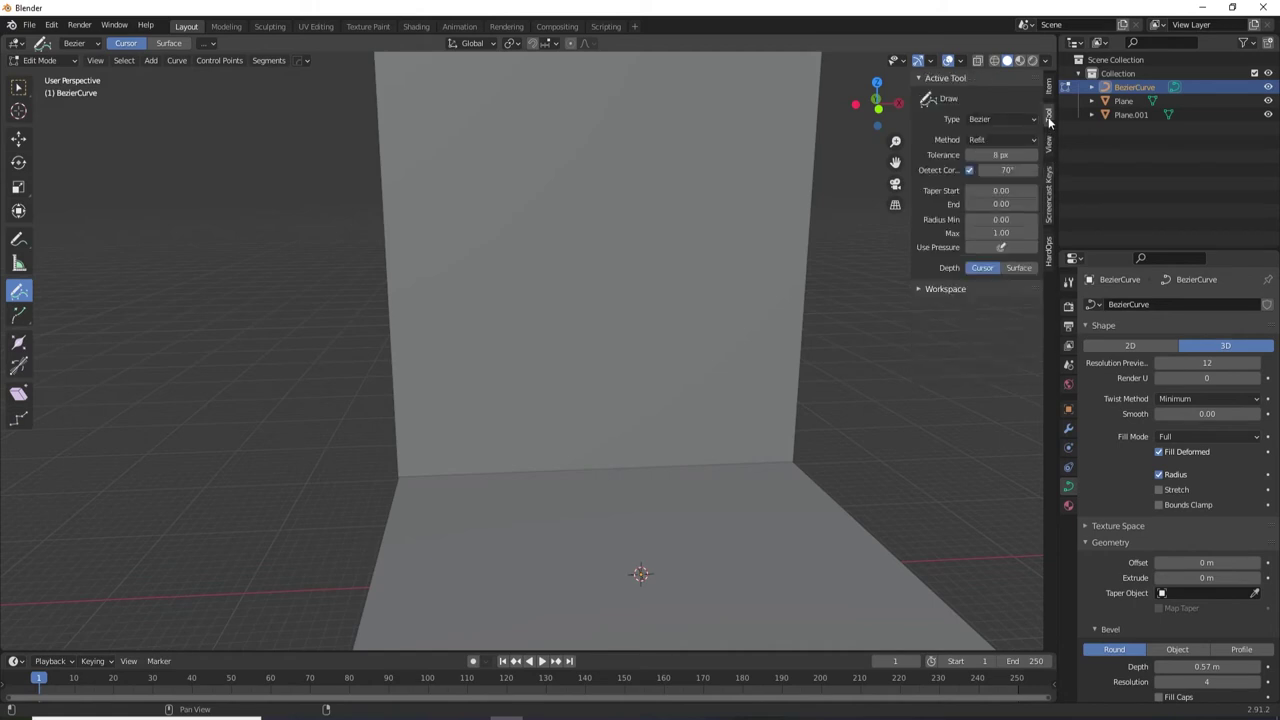
{"action": "left_click", "coordinate": [1018, 268]}
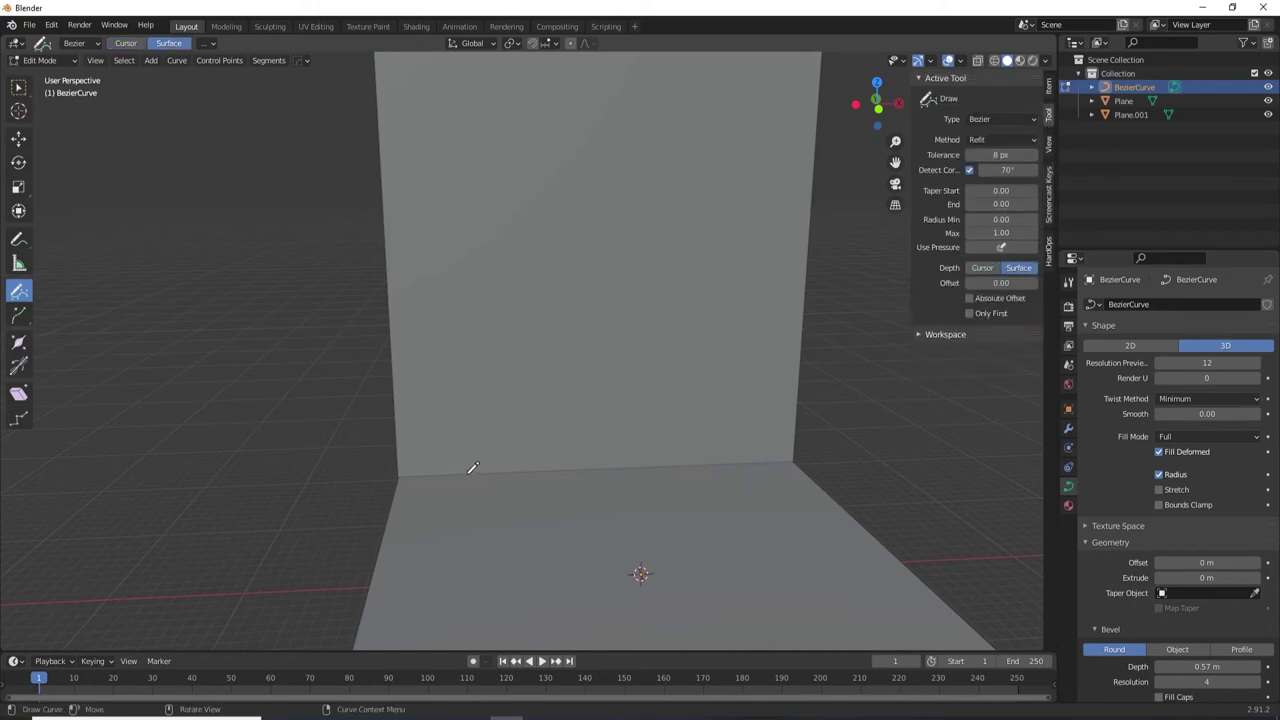
Draw four stems on the back wall, one straight and three wavy, and set the 3D cursor at its base.
{"action": "left_click_drag", "start_coordinate": [473, 468], "coordinate": [466, 166]}
{"action": "left_click_drag", "start_coordinate": [541, 486], "coordinate": [578, 216]}
{"action": "left_click_drag", "start_coordinate": [650, 467], "coordinate": [698, 247]}
{"action": "mouse_move", "coordinate": [740, 456]}
{"action": "left_mouse_down"}
{"action": "mouse_move", "coordinate": [764, 435]}
{"action": "mouse_move", "coordinate": [771, 292]}
{"action": "left_mouse_up"}
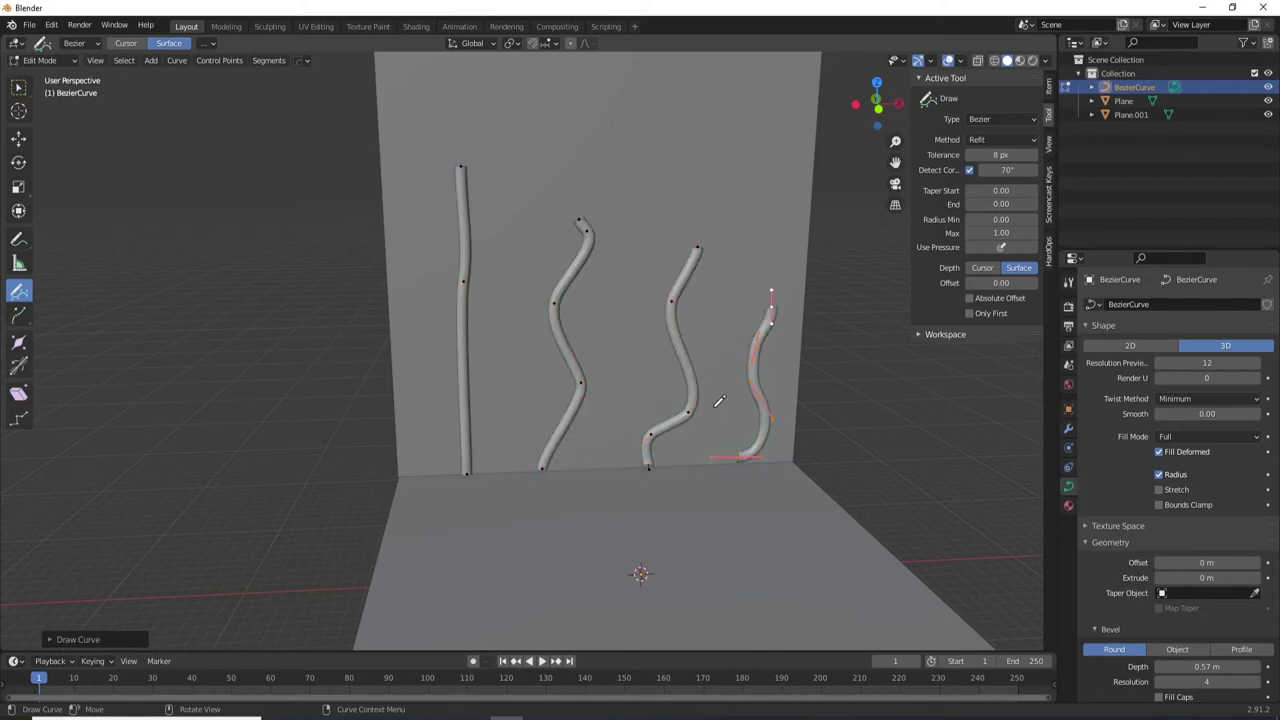
{"action": "key", "text": "Tab"}
{"action": "right_click", "coordinate": [595, 436], "text": "shift"}
Add a second Bezier curve, clear its default points, and give it a 0.4 m bevel.
{"action": "key", "text": "shift+a"}
{"action": "mouse_move", "coordinate": [595, 436]}
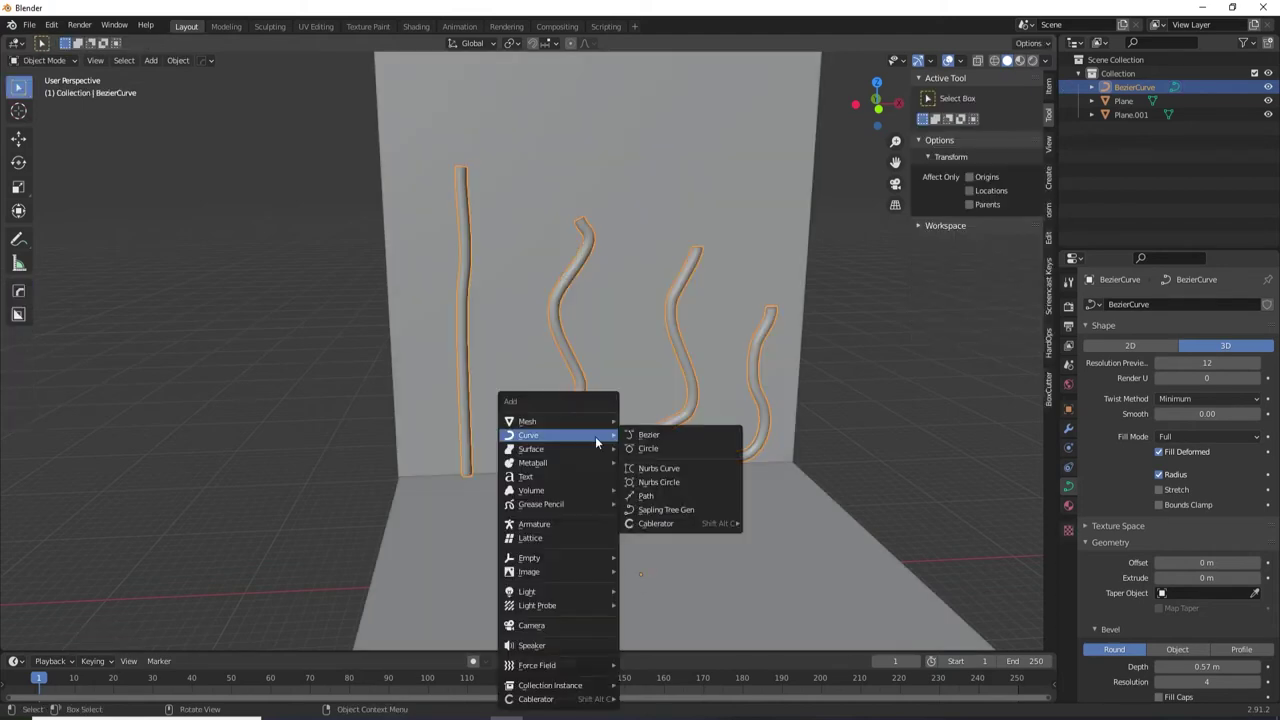
{"action": "left_click", "coordinate": [655, 436]}
{"action": "key", "text": "Tab"}
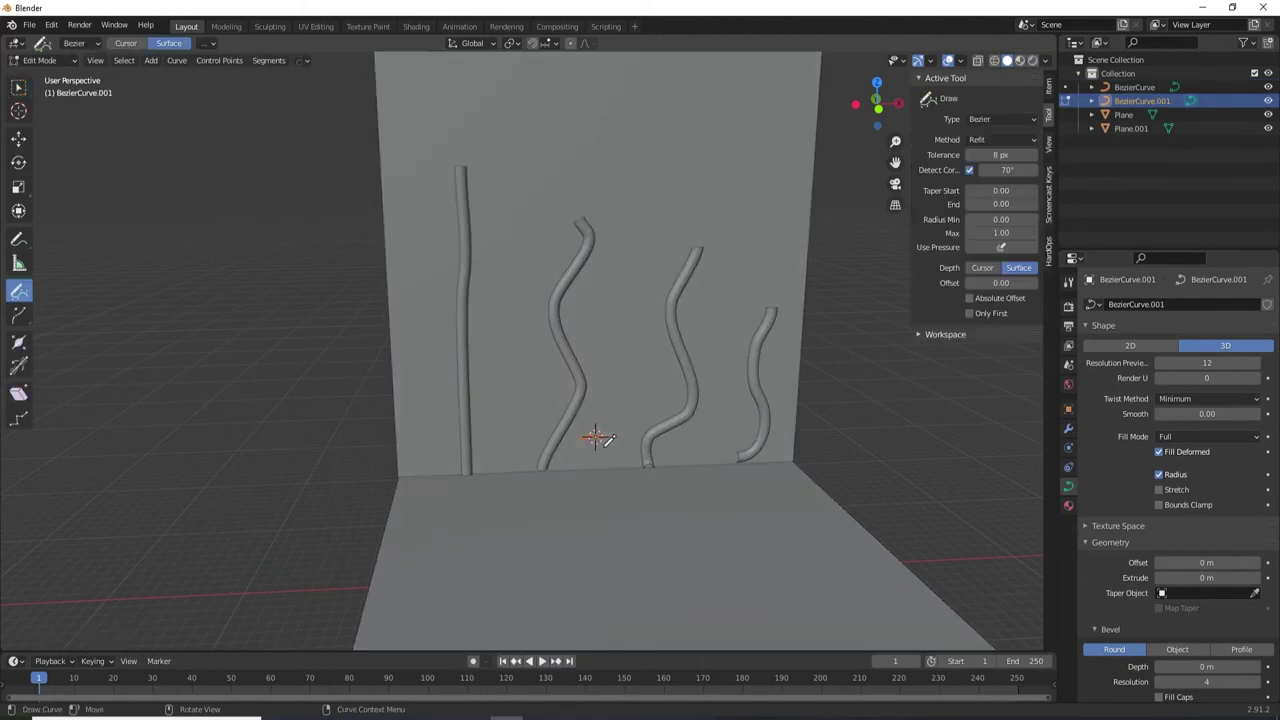
{"action": "key", "text": "x"}
{"action": "left_click", "coordinate": [604, 449]}
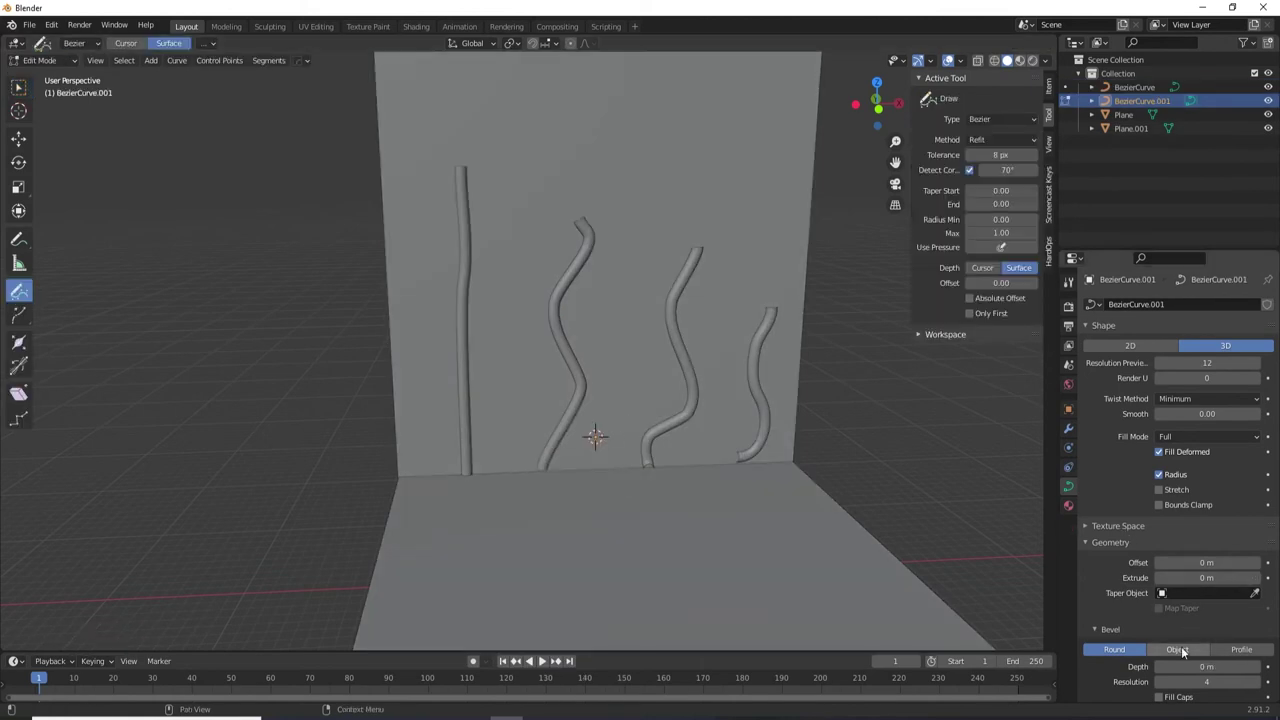
{"action": "left_click_drag", "start_coordinate": [1207, 666], "coordinate": [1245, 666]}
{"action": "left_click_drag", "start_coordinate": [470, 385], "coordinate": [532, 342]}
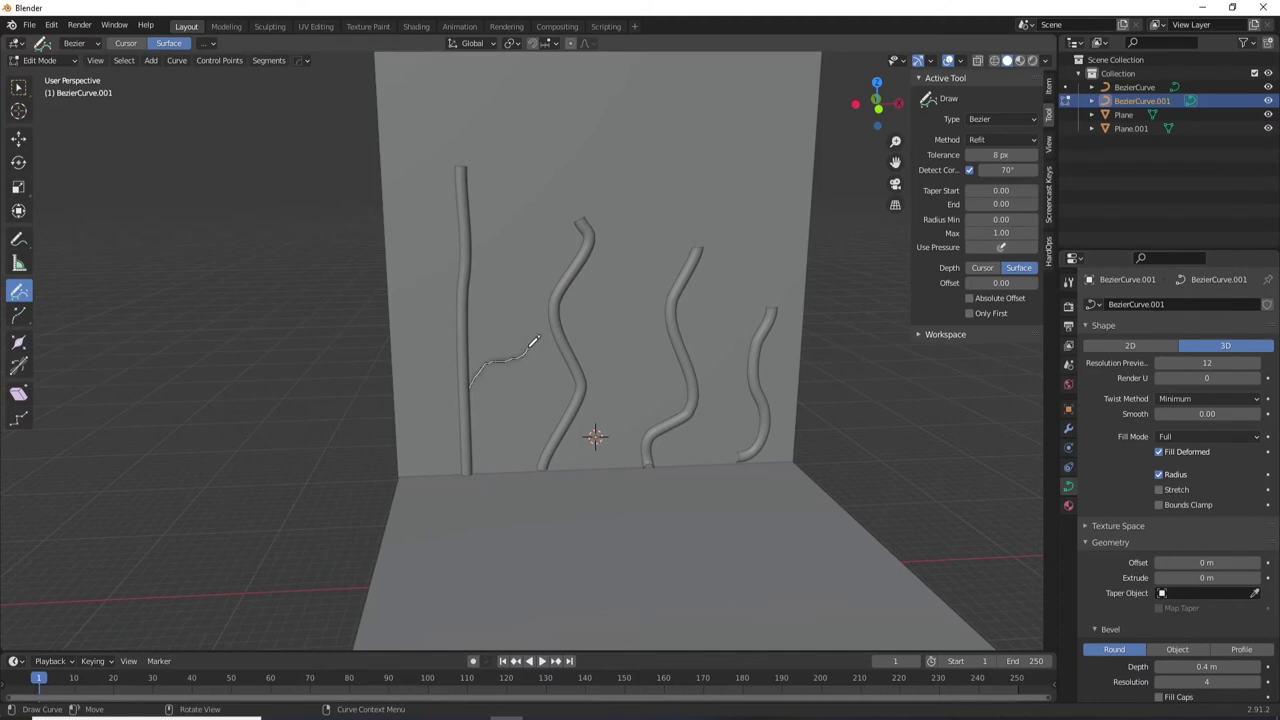
Draw branch strokes off the left pole and each wavy stem, including the rightmost vine.
{"action": "mouse_move", "coordinate": [457, 332]}
{"action": "left_mouse_down"}
{"action": "mouse_move", "coordinate": [407, 215]}
{"action": "mouse_move", "coordinate": [582, 127]}
{"action": "left_mouse_up"}
{"action": "left_click_drag", "start_coordinate": [540, 240], "coordinate": [508, 232]}
{"action": "left_click_drag", "start_coordinate": [571, 346], "coordinate": [626, 290]}
{"action": "left_click_drag", "start_coordinate": [568, 408], "coordinate": [505, 395]}
{"action": "left_click_drag", "start_coordinate": [662, 415], "coordinate": [622, 351]}
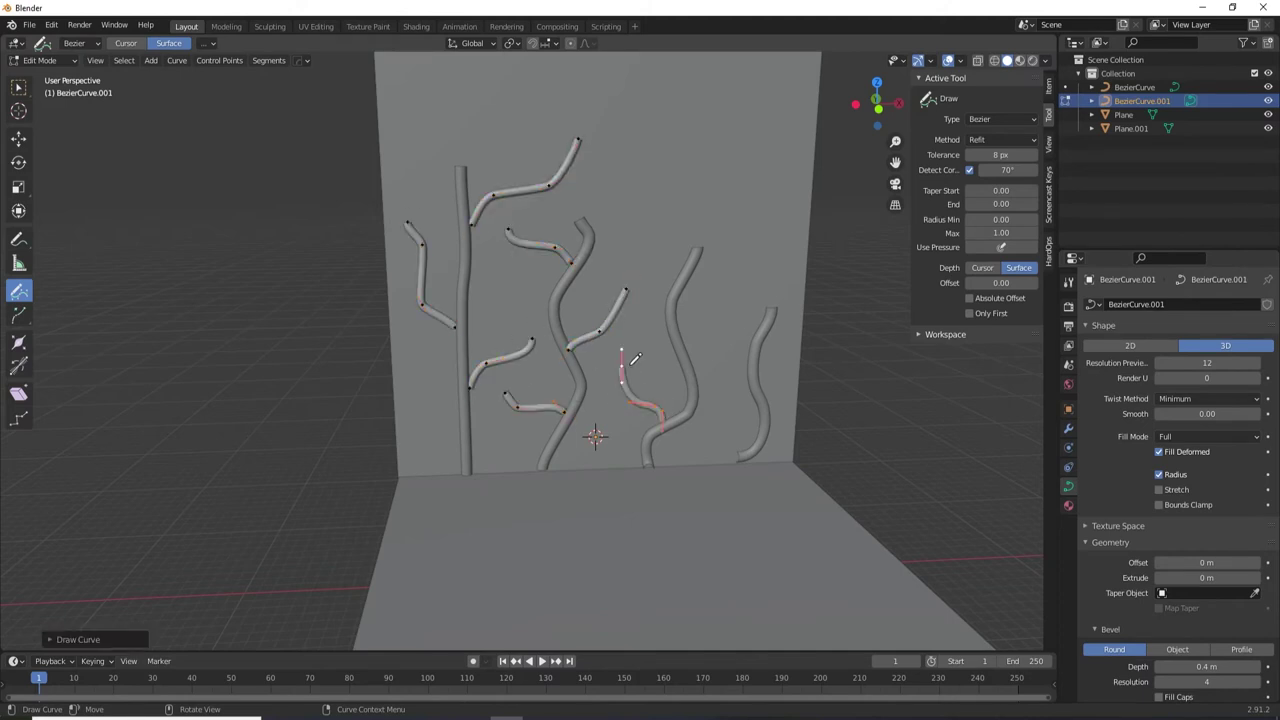
{"action": "left_click_drag", "start_coordinate": [717, 309], "coordinate": [741, 302]}
{"action": "left_click_drag", "start_coordinate": [680, 268], "coordinate": [655, 213]}
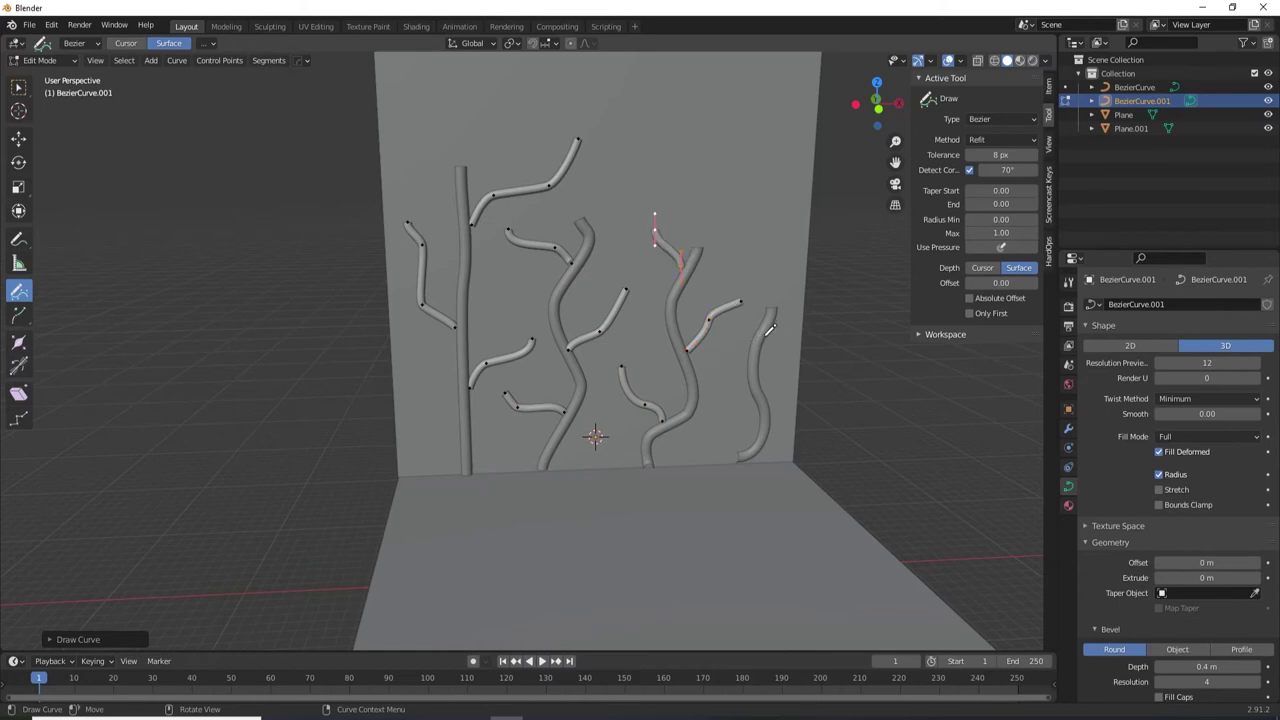
{"action": "left_click_drag", "start_coordinate": [770, 330], "coordinate": [800, 318]}
{"action": "left_click_drag", "start_coordinate": [748, 370], "coordinate": [712, 345]}
{"action": "left_click_drag", "start_coordinate": [766, 405], "coordinate": [802, 390]}
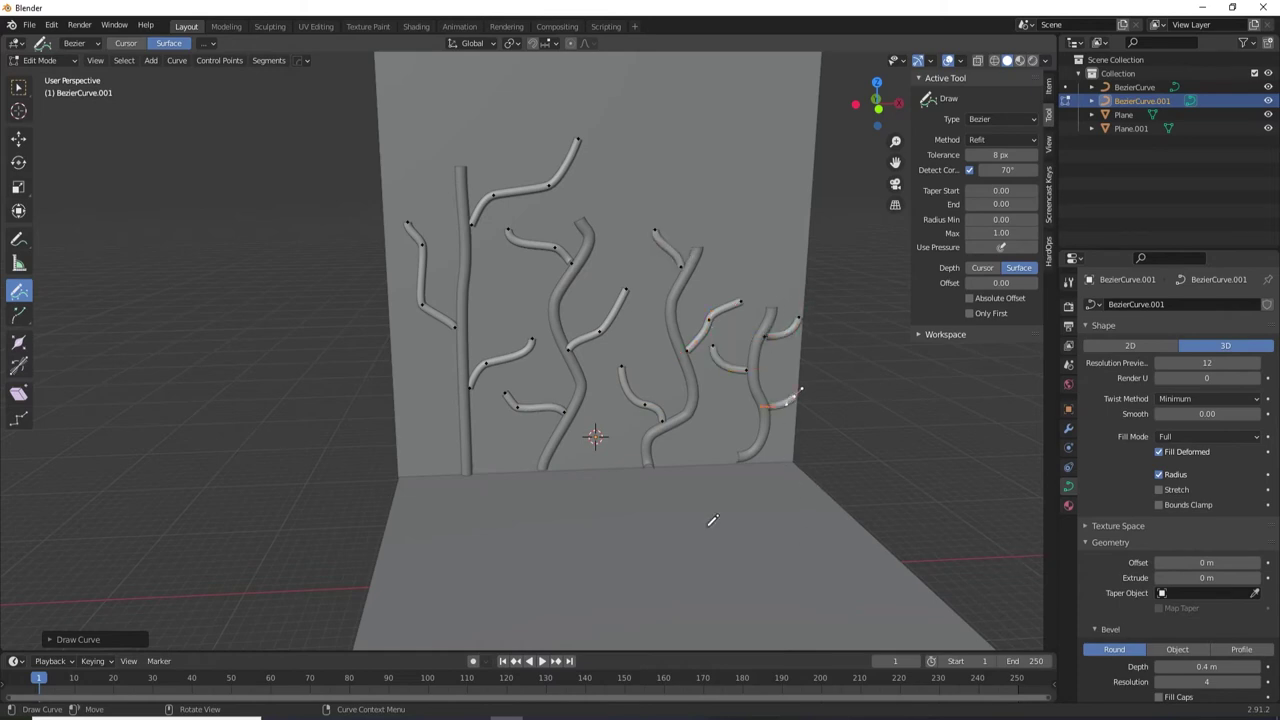
{"action": "key", "text": "Tab"}
Add BezierCurve.002, draw short twigs on the branches, then select the trunk curve BezierCurve.
{"action": "key", "text": "shift+a"}
{"action": "mouse_move", "coordinate": [598, 426]}
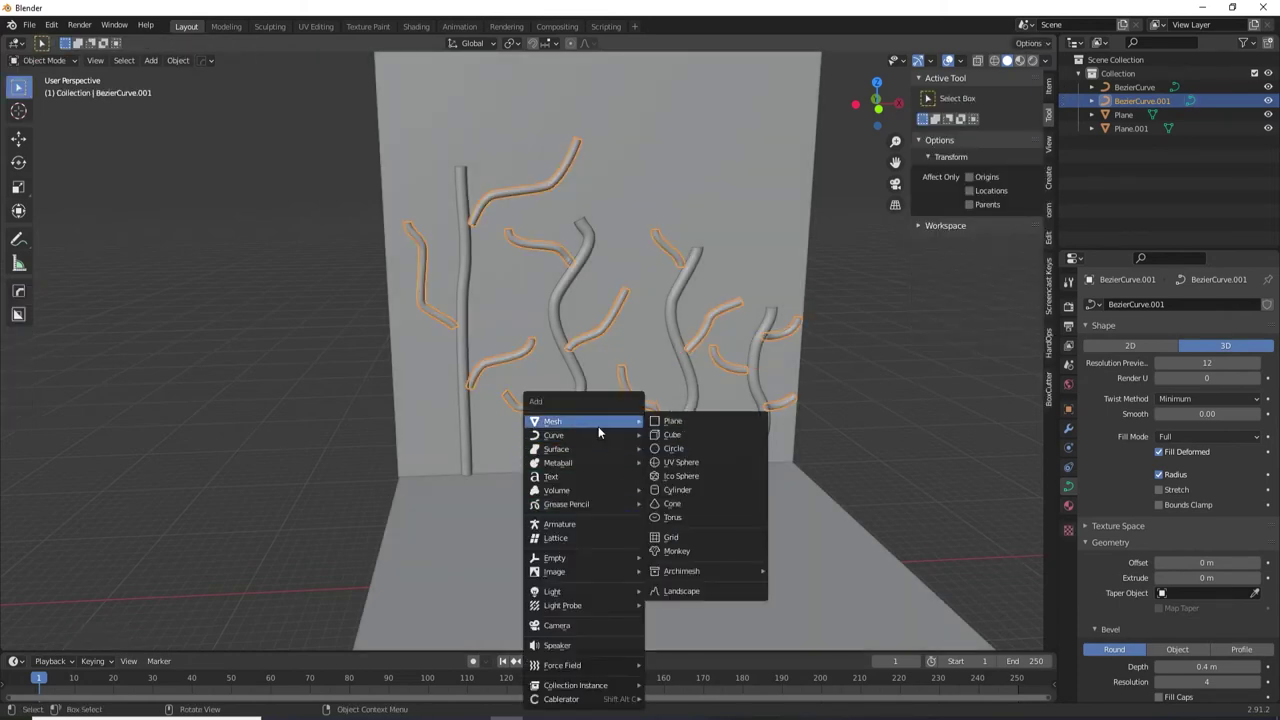
{"action": "left_click", "coordinate": [672, 436]}
{"action": "key", "text": "Tab"}
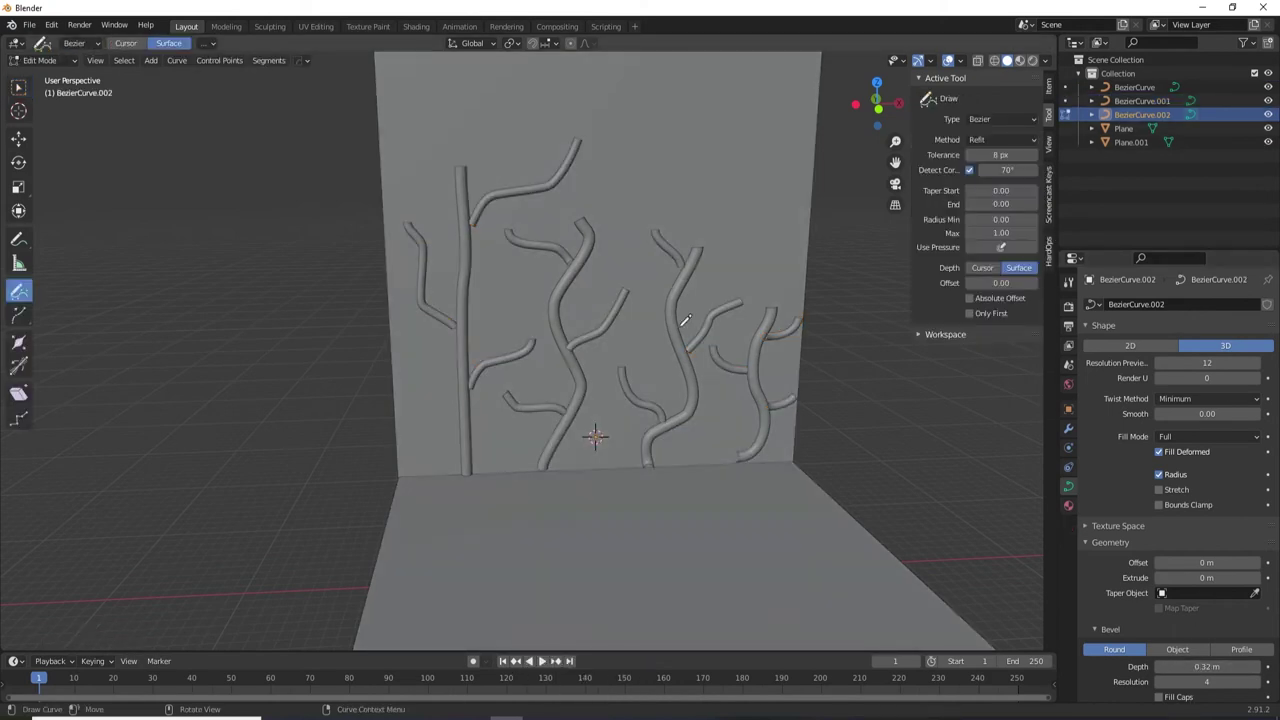
{"action": "left_click_drag", "start_coordinate": [699, 222], "coordinate": [697, 224]}
{"action": "left_click_drag", "start_coordinate": [620, 306], "coordinate": [590, 300]}
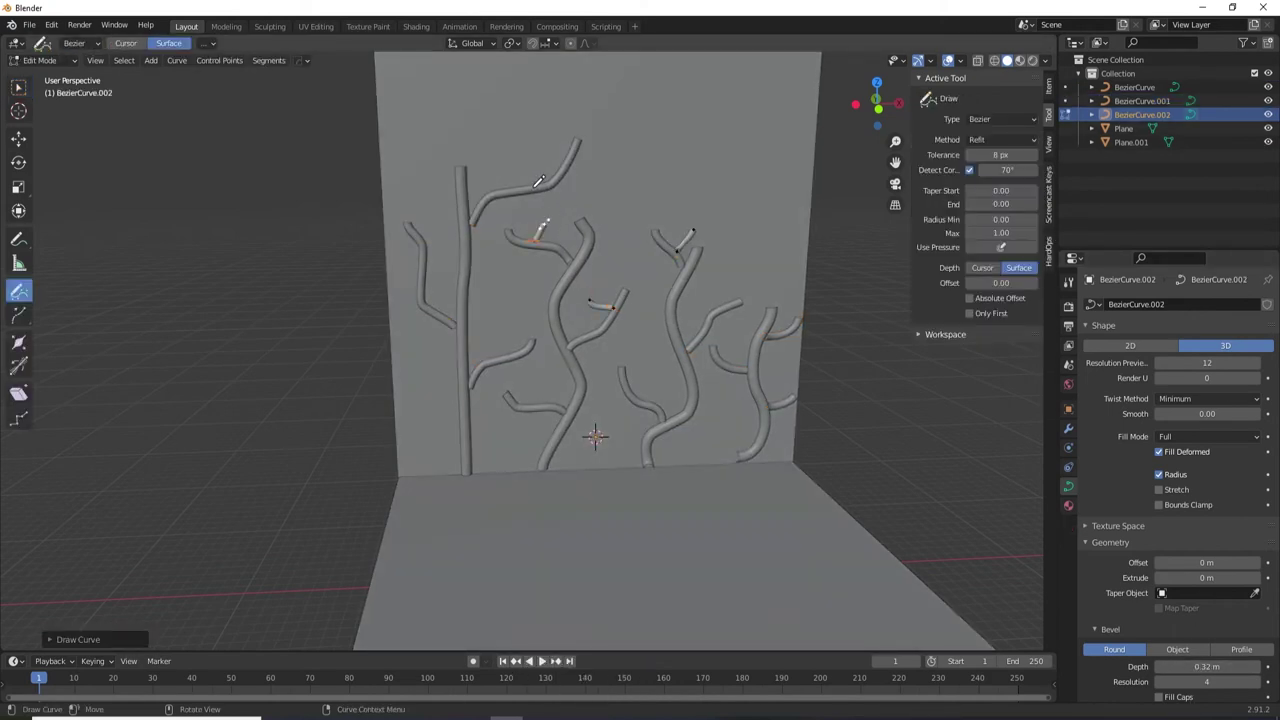
{"action": "left_click_drag", "start_coordinate": [532, 192], "coordinate": [530, 146]}
{"action": "left_click_drag", "start_coordinate": [533, 404], "coordinate": [540, 382]}
{"action": "mouse_move", "coordinate": [632, 395]}
{"action": "left_mouse_down"}
{"action": "mouse_move", "coordinate": [653, 364]}
{"action": "mouse_move", "coordinate": [730, 327]}
{"action": "left_mouse_up"}
{"action": "left_click_drag", "start_coordinate": [786, 372], "coordinate": [800, 290]}
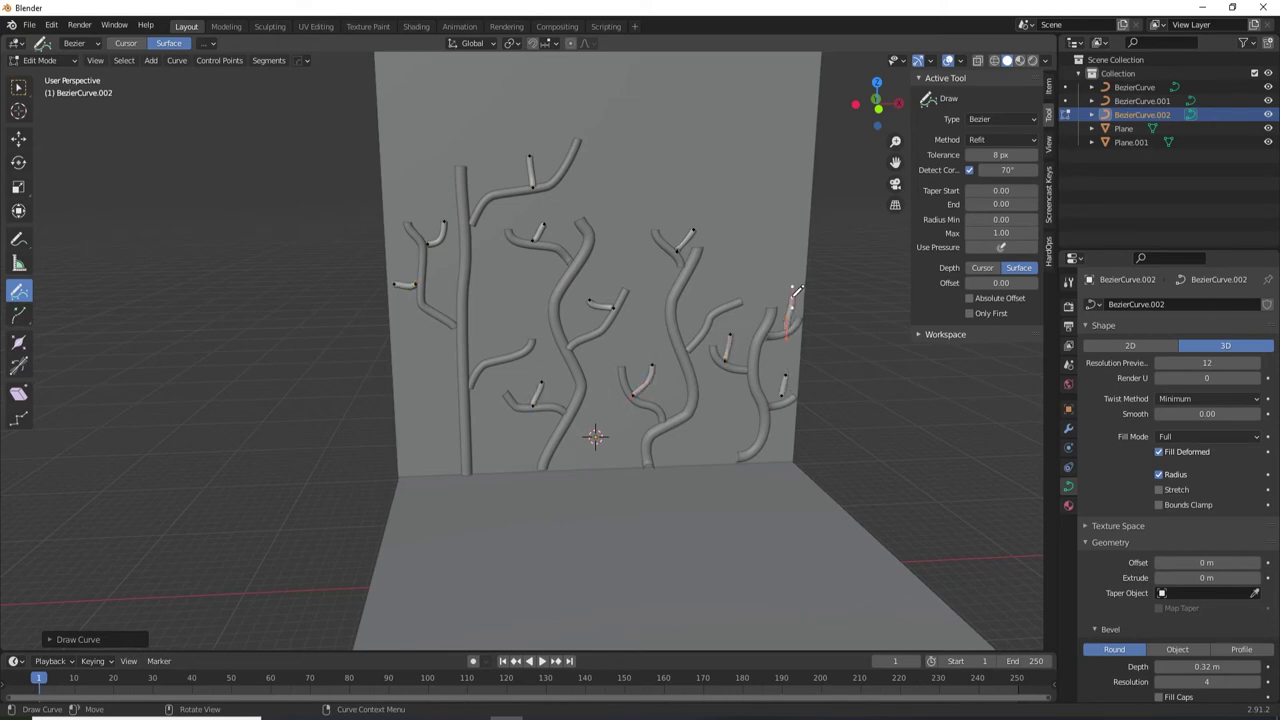
{"action": "key", "text": "Tab"}
{"action": "left_click", "coordinate": [574, 400]}
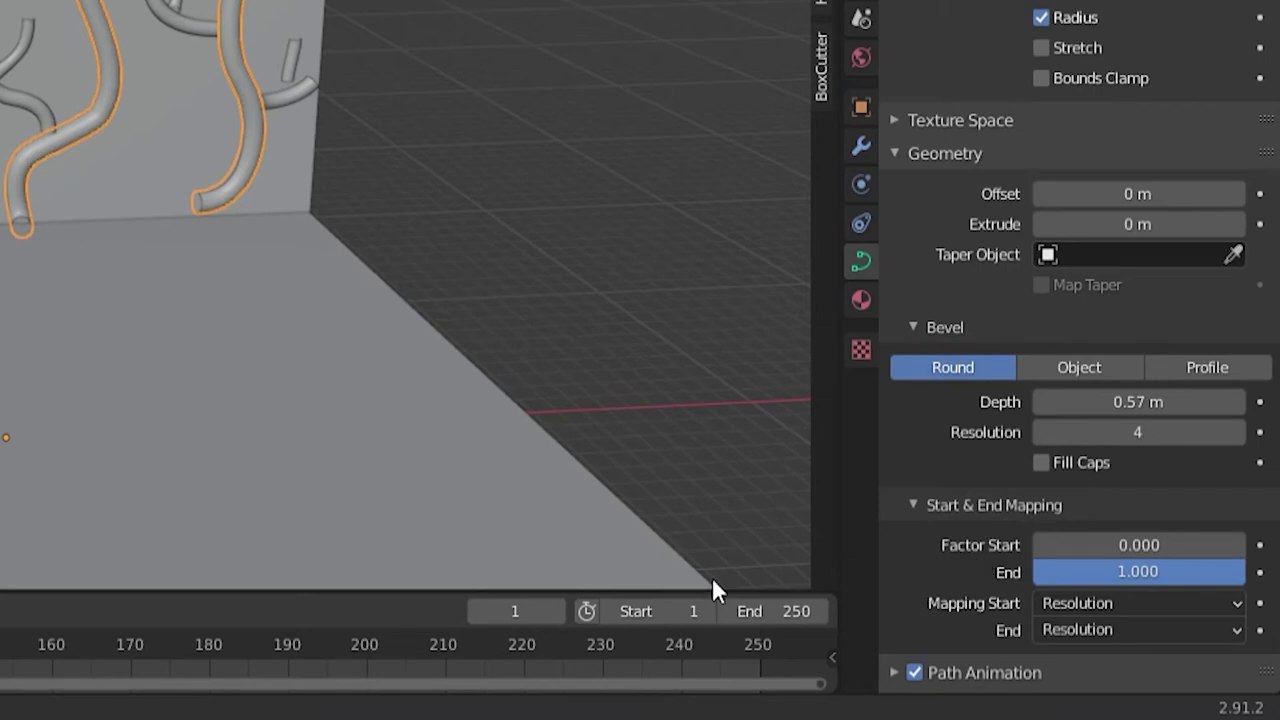
Keyframe the trunk curves' bevel End factor at 0 on frame 10.
{"action": "left_click", "coordinate": [509, 611]}
{"action": "key", "text": "Escape"}
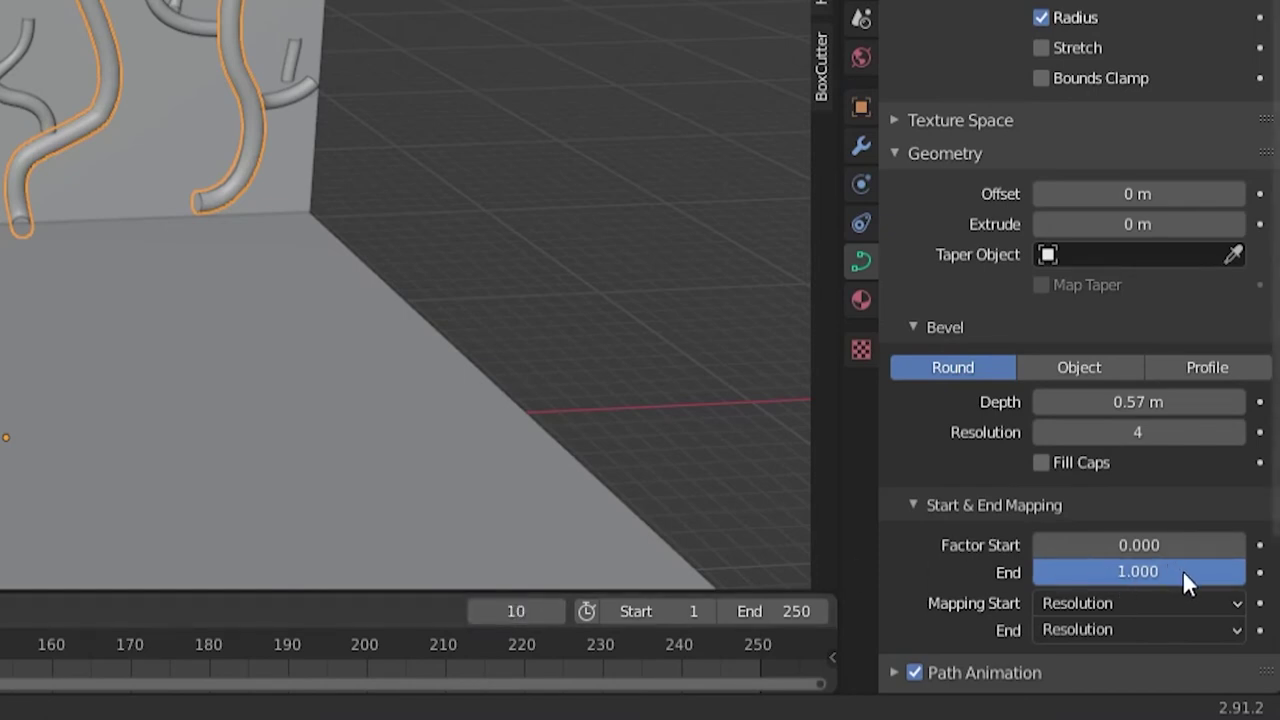
{"action": "left_click_drag", "start_coordinate": [1182, 571], "coordinate": [1010, 571]}
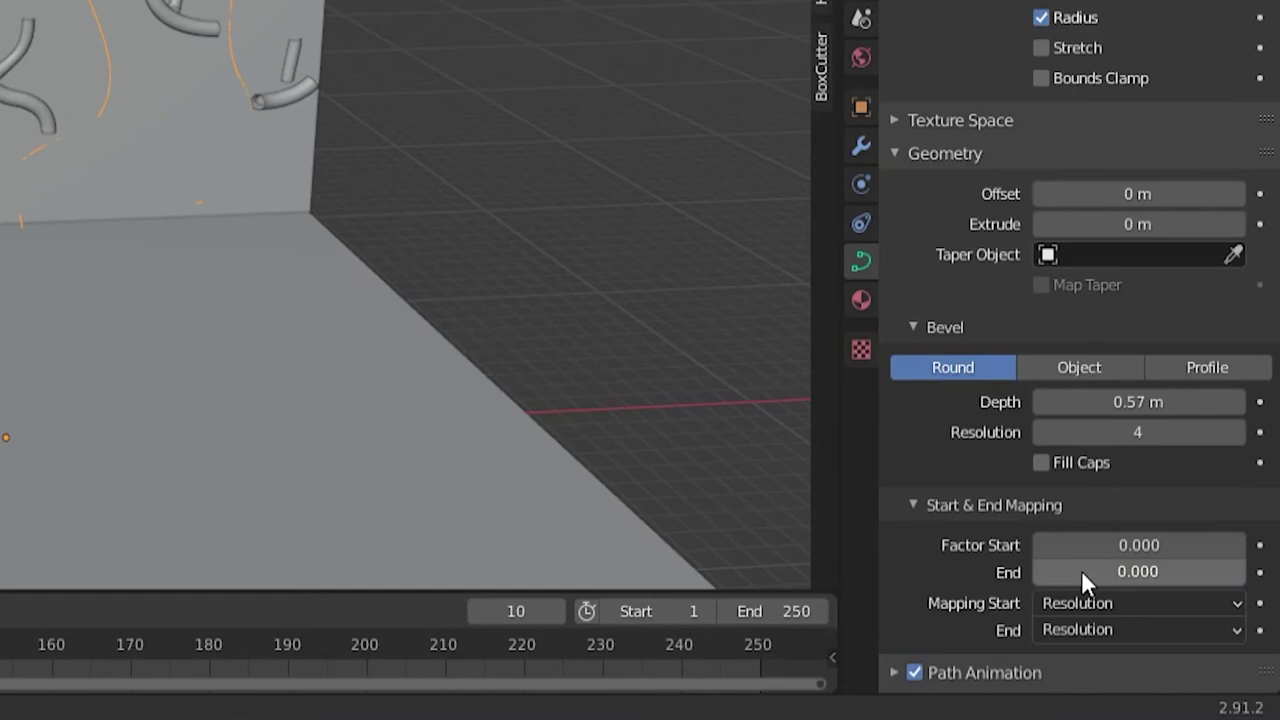
{"action": "key", "text": "i"}
Keyframe the End factor at 1 on frame 50, then play the trunk growth from the start.
{"action": "left_click", "coordinate": [515, 611]}
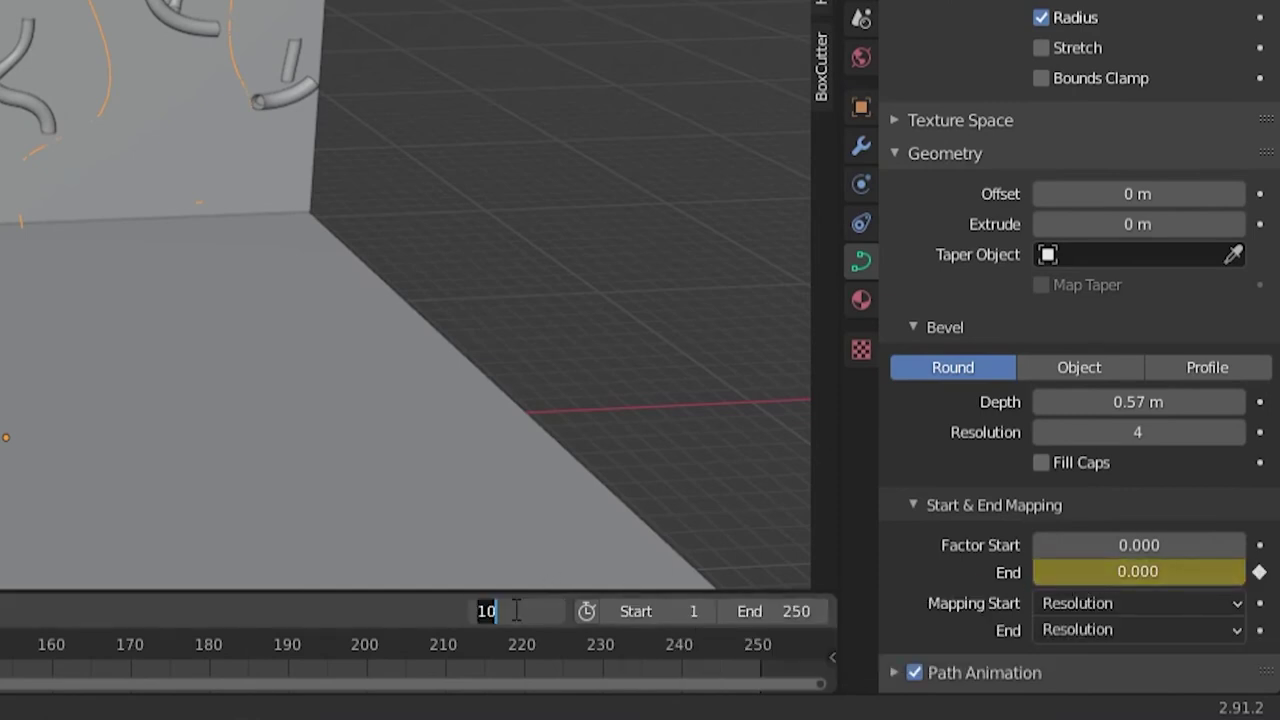
{"action": "type", "text": "50"}
{"action": "key", "text": "Return"}
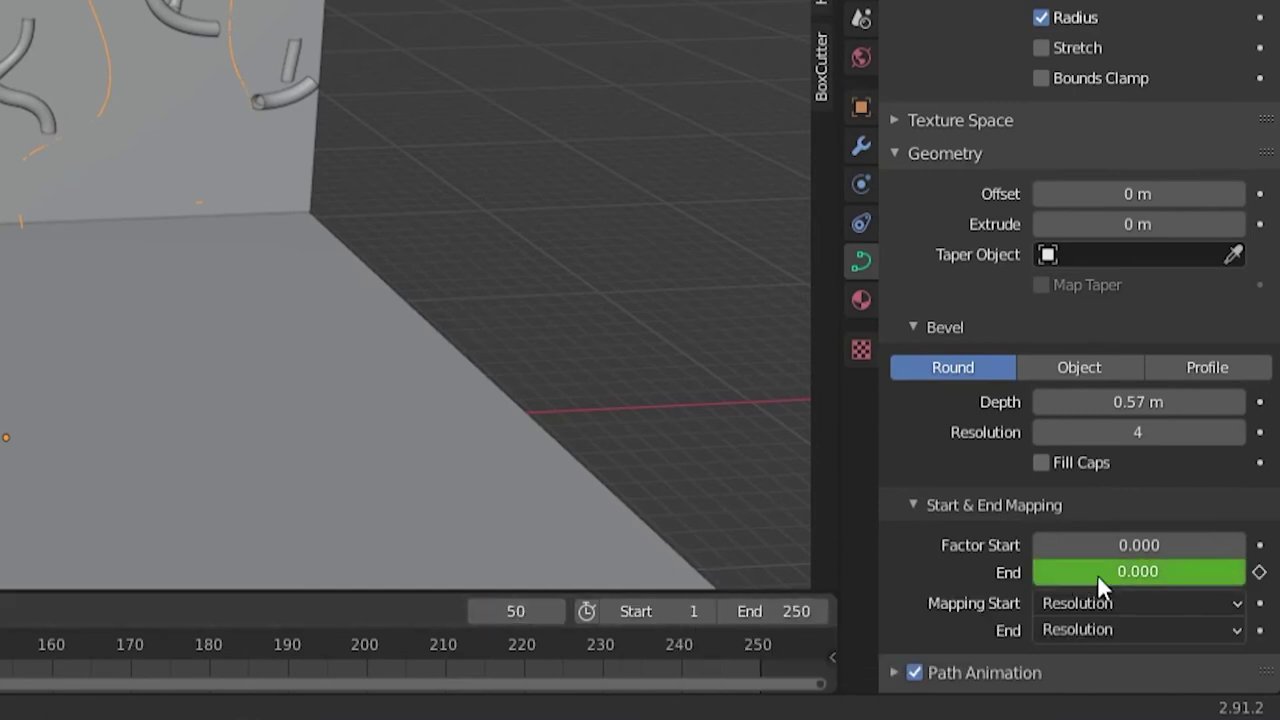
{"action": "left_click_drag", "start_coordinate": [1097, 574], "coordinate": [1250, 574]}
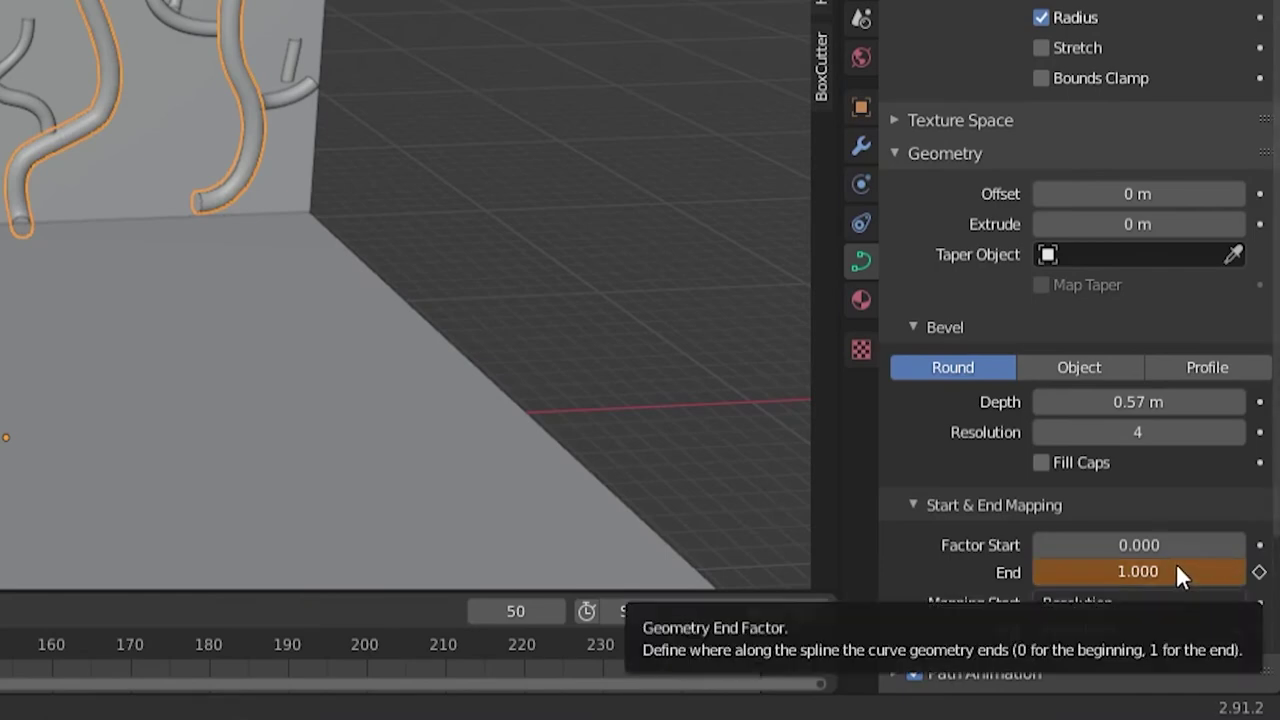
{"action": "key", "text": "i"}
{"action": "key", "text": "shift+Left"}
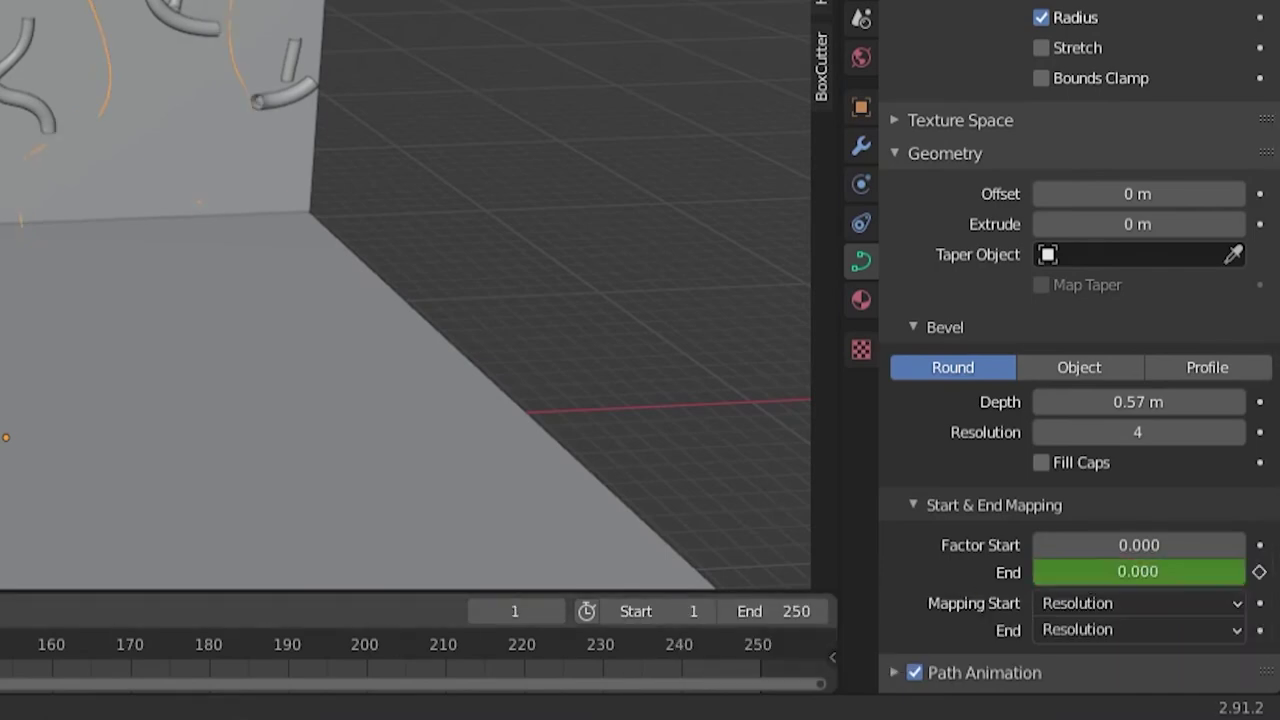
{"action": "key", "text": "space"}
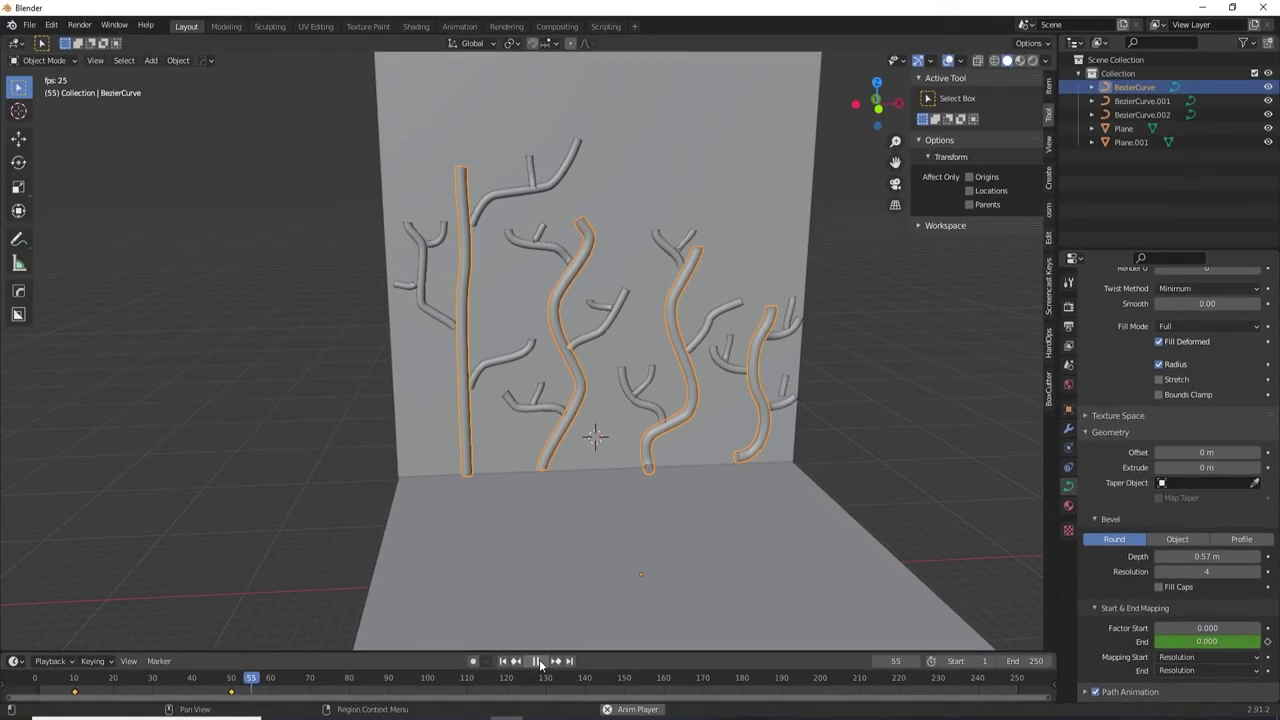
Keyframe the branch curve BezierCurve.001's End factor at 0 on frame 40.
{"action": "left_click", "coordinate": [537, 661]}
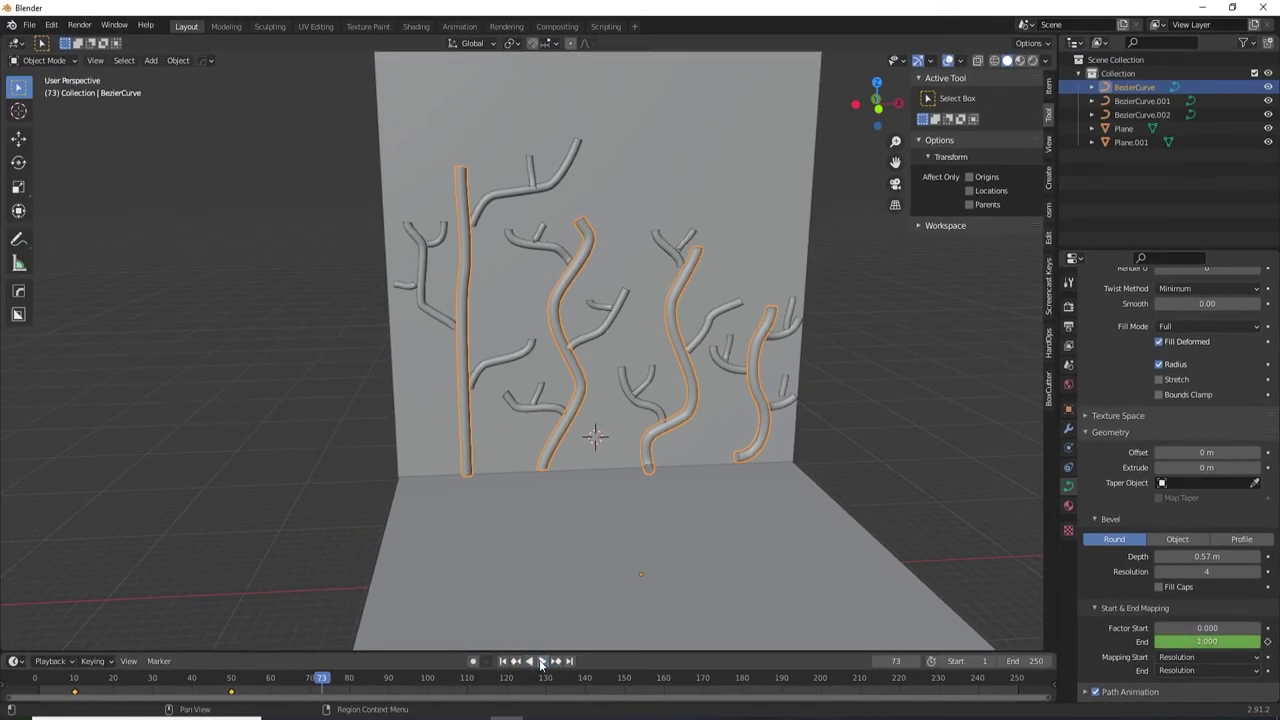
{"action": "left_click", "coordinate": [1142, 101]}
{"action": "left_click", "coordinate": [884, 661]}
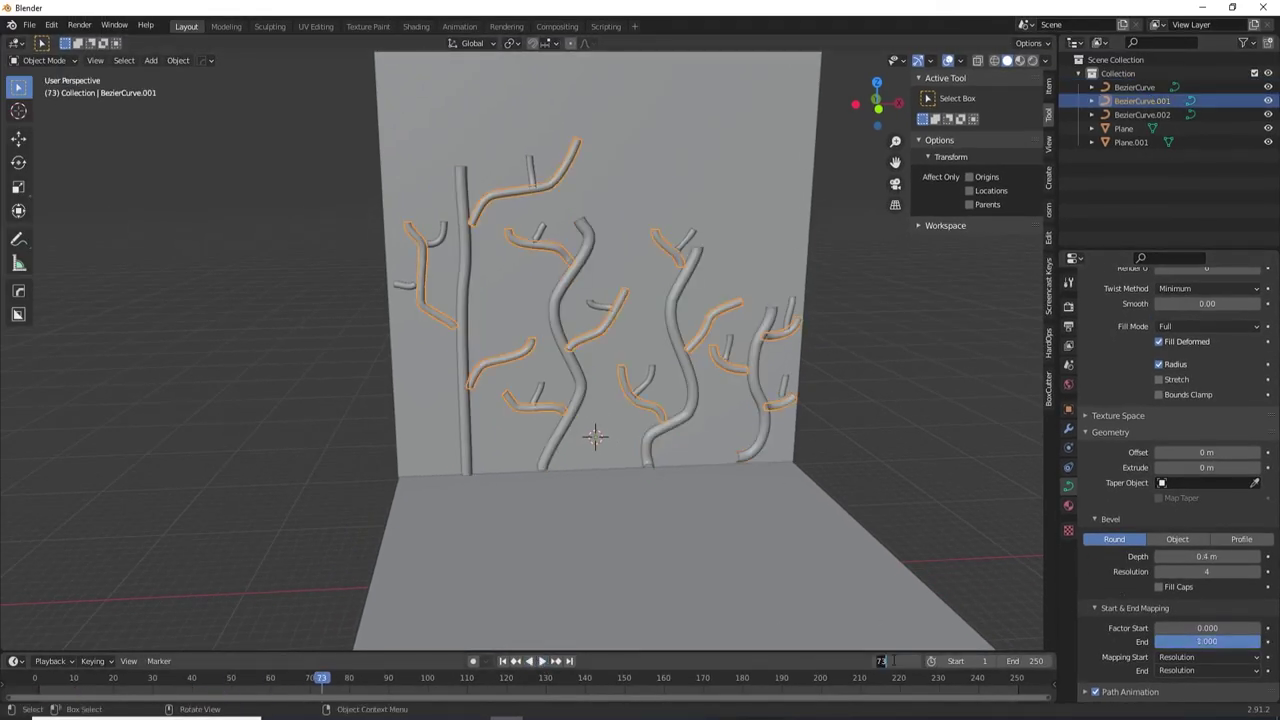
{"action": "type", "text": "40"}
{"action": "key", "text": "Return"}
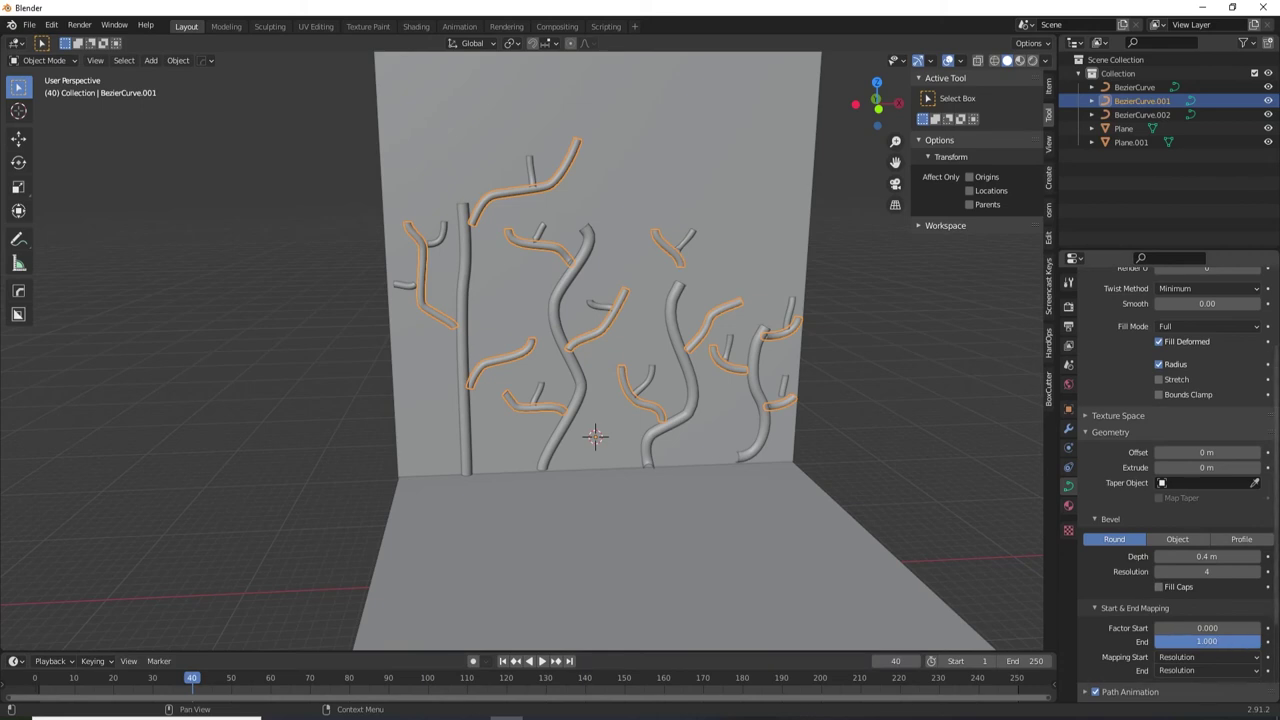
{"action": "left_click", "coordinate": [1193, 645]}
{"action": "type", "text": "i"}
{"action": "key", "text": "Return"}
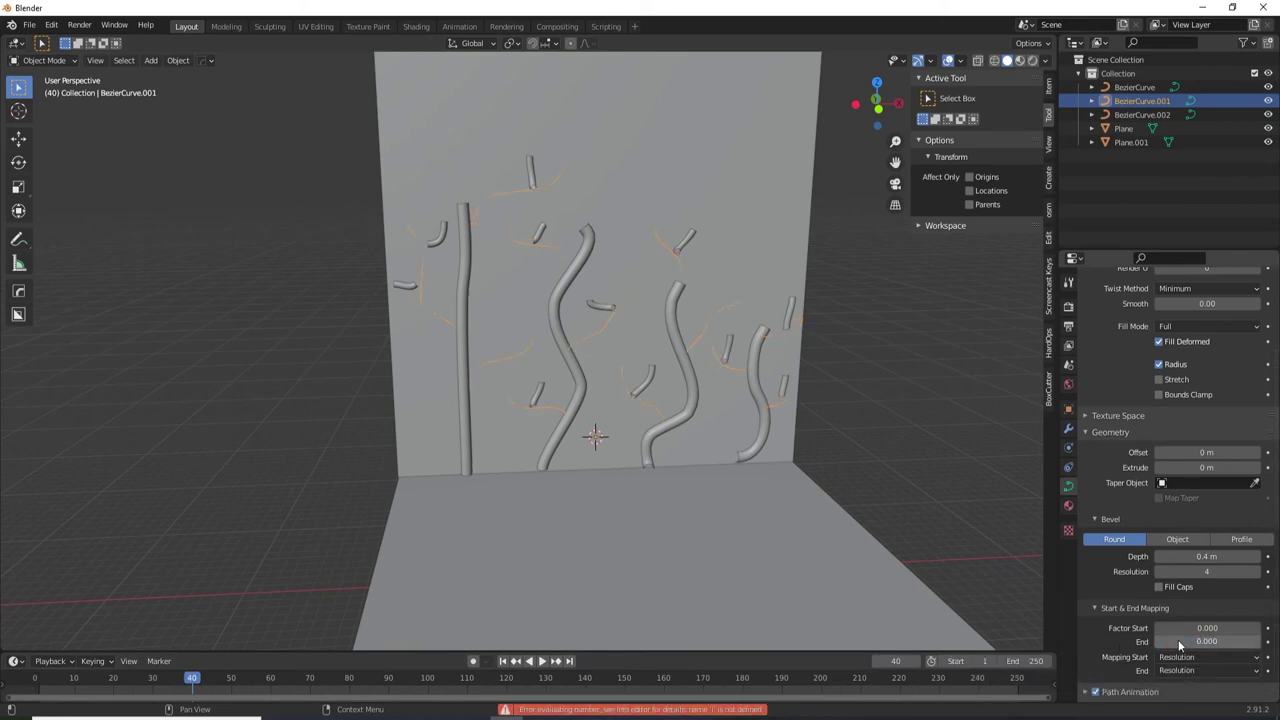
{"action": "key", "text": "i"}
Keyframe the branches' End factor at 1 on frame 60.
{"action": "double_click", "coordinate": [895, 661]}
{"action": "type", "text": "60"}
{"action": "key", "text": "Return"}
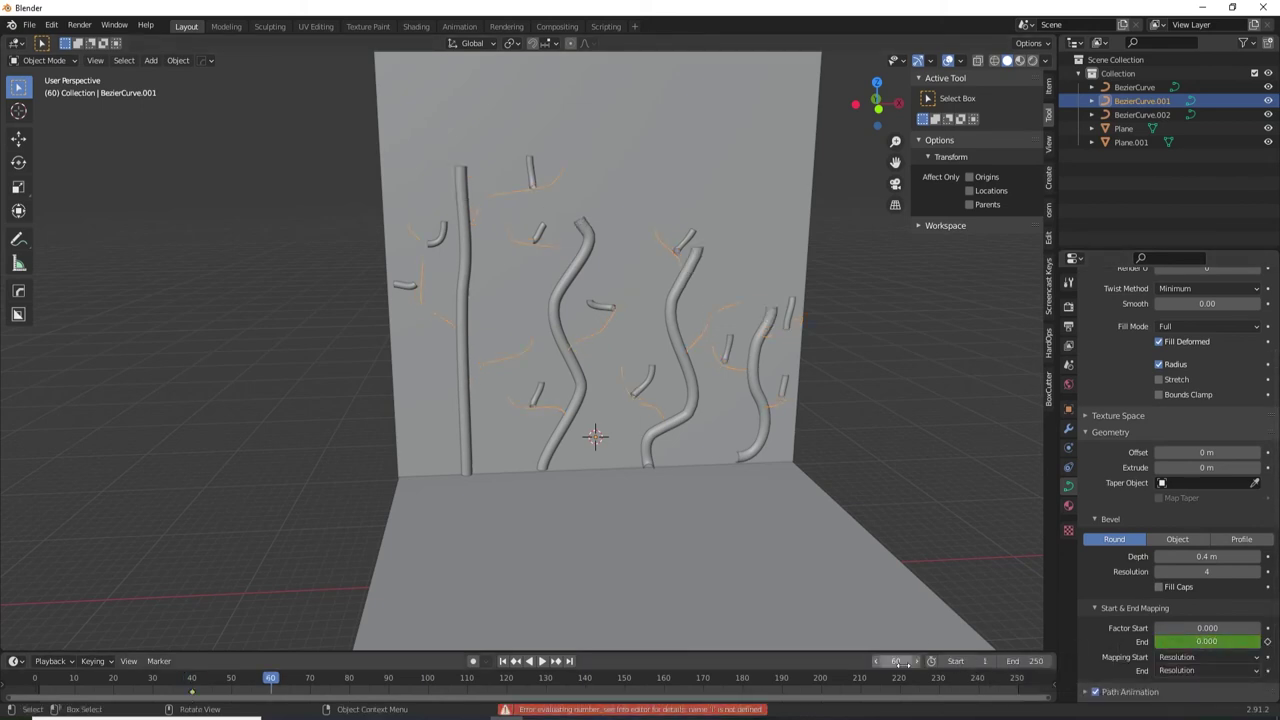
{"action": "left_click_drag", "start_coordinate": [1207, 641], "coordinate": [1160, 641]}
{"action": "key", "text": "i"}
Keyframe twig curve BezierCurve.002's End factor from 0 at frame 60 to 1 at frame 70, then replay.
{"action": "left_click", "coordinate": [1142, 115]}
{"action": "key", "text": "i"}
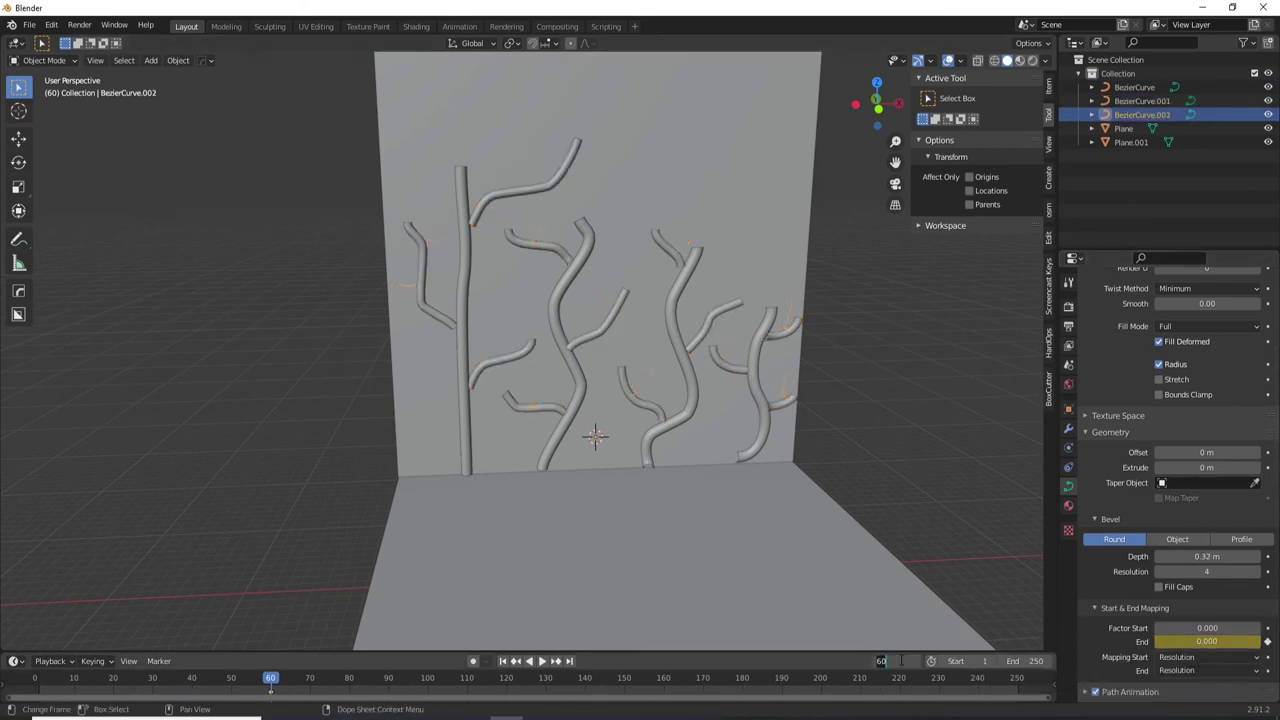
{"action": "left_click_drag", "start_coordinate": [886, 661], "coordinate": [898, 661]}
{"action": "left_click_drag", "start_coordinate": [1160, 641], "coordinate": [1260, 641]}
{"action": "key", "text": "i"}
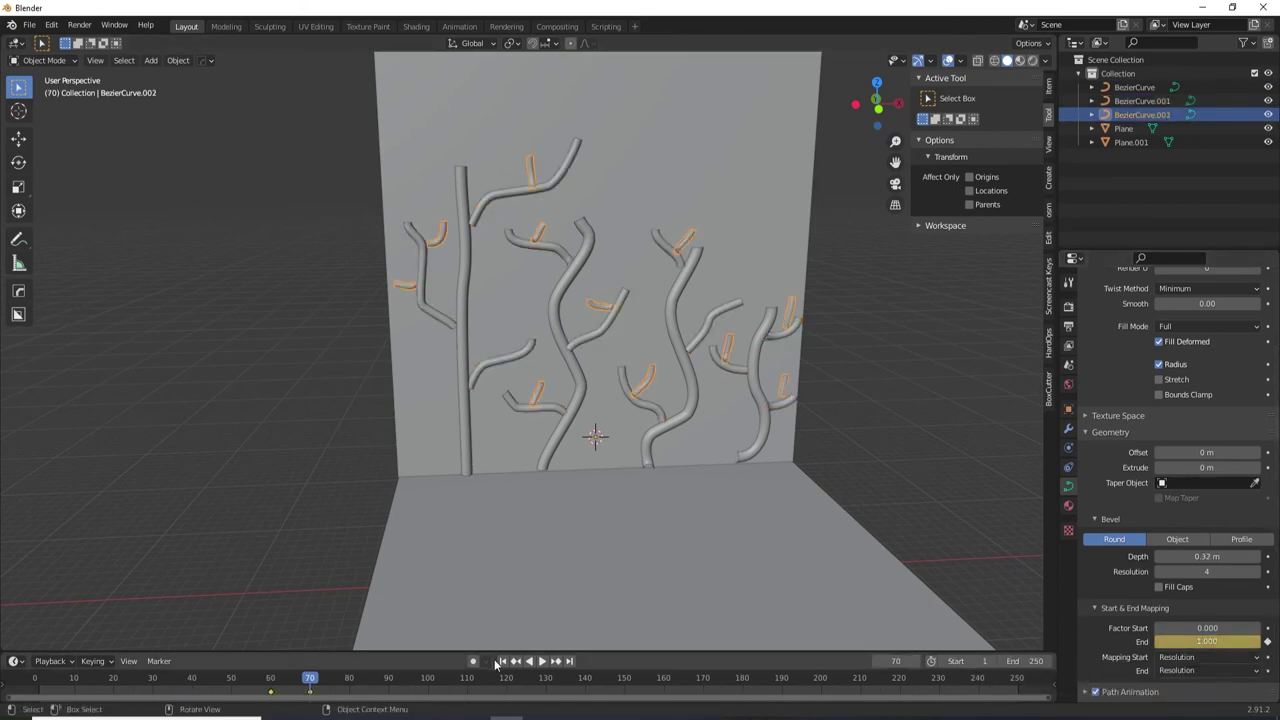
{"action": "left_click", "coordinate": [502, 661]}
{"action": "left_click", "coordinate": [541, 661]}
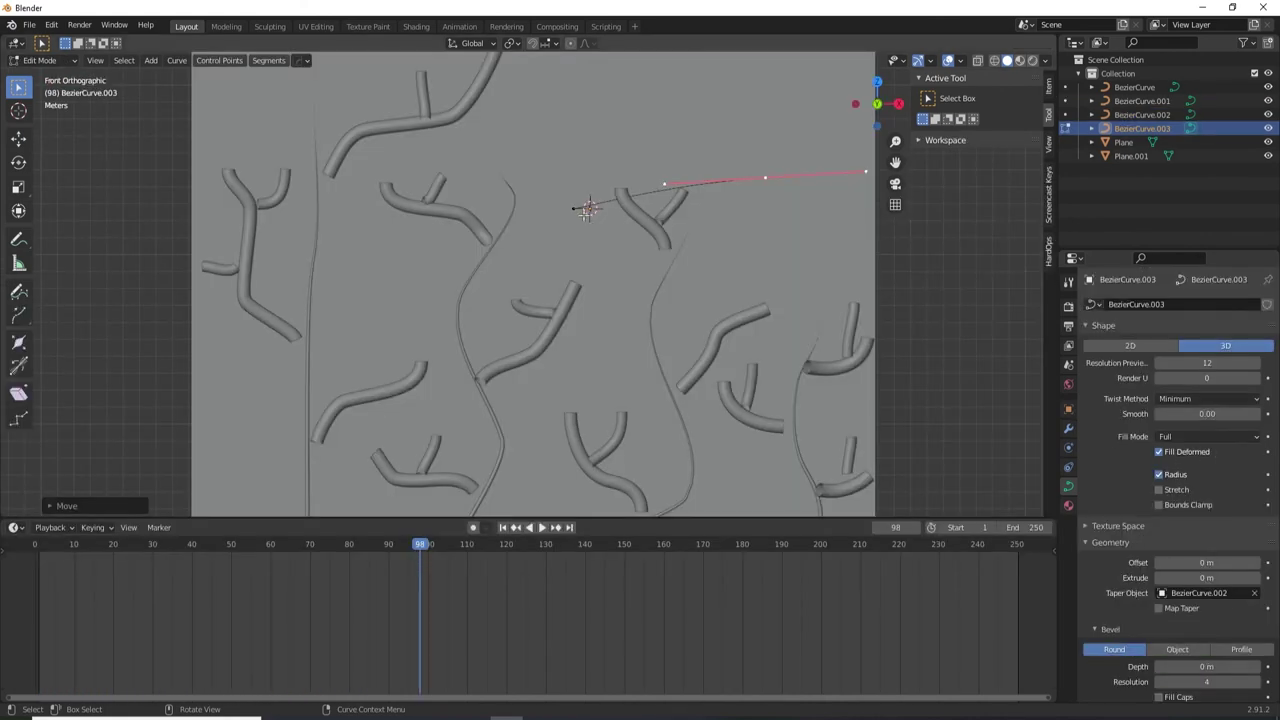
Rotate BezierCurve.003's end control point about 42° and scale it up about 4.4 times.
{"action": "key", "text": "r"}
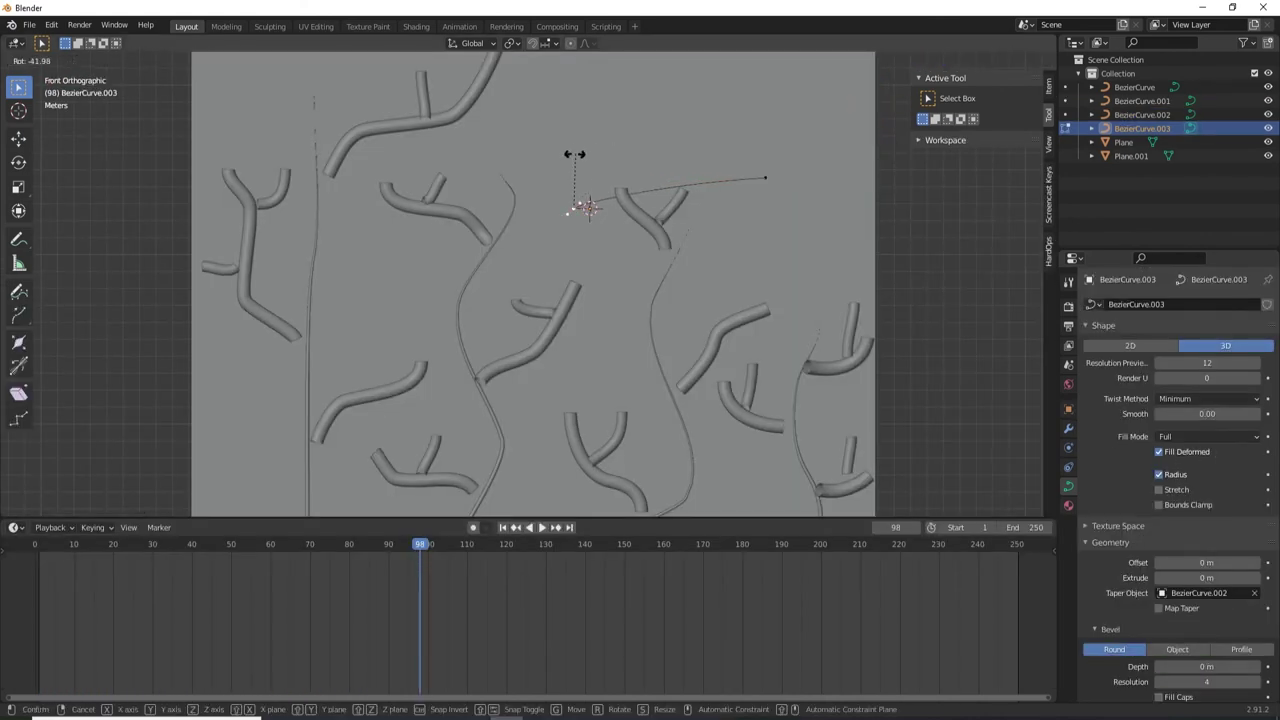
{"action": "left_click", "coordinate": [561, 162]}
{"action": "key", "text": "s"}
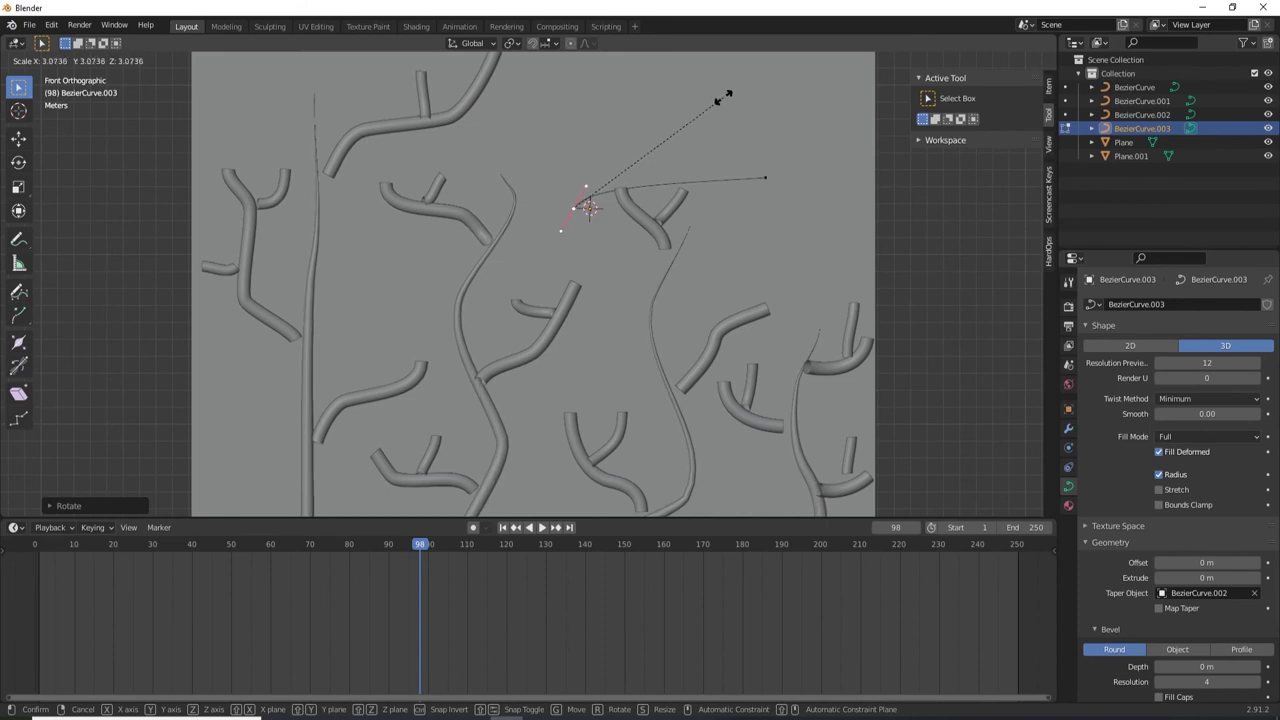
{"action": "left_click", "coordinate": [806, 75]}
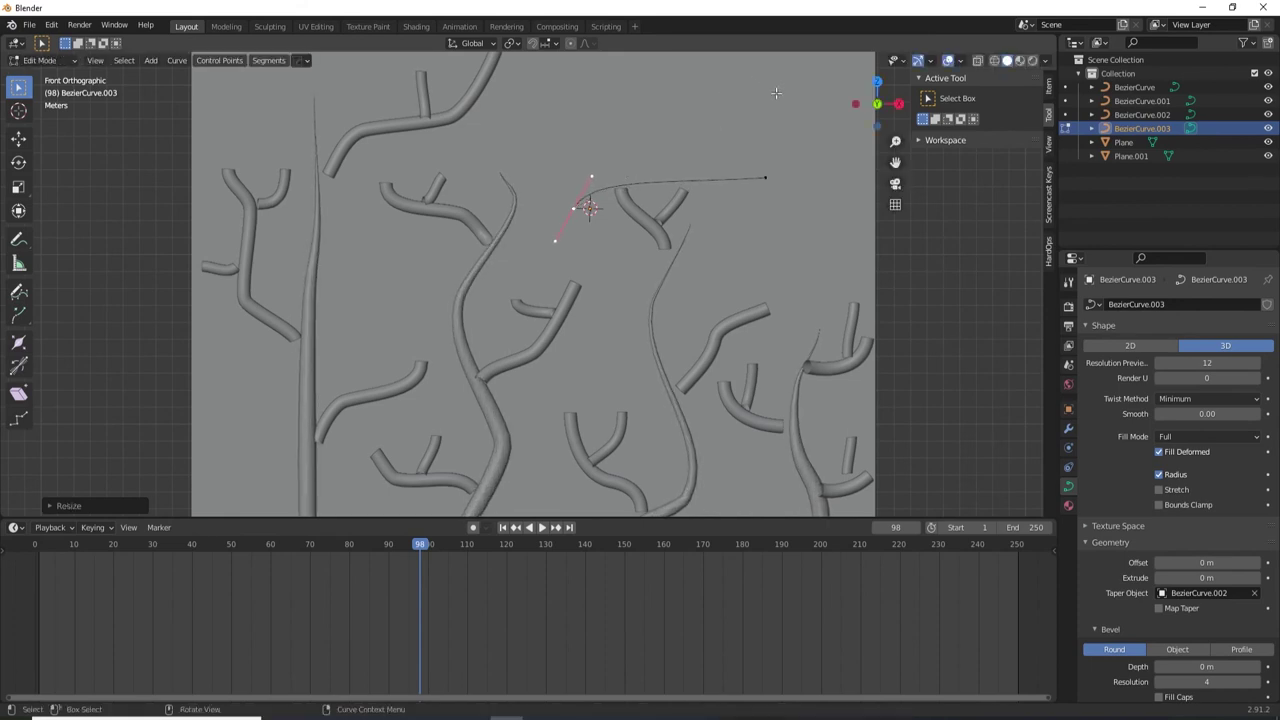